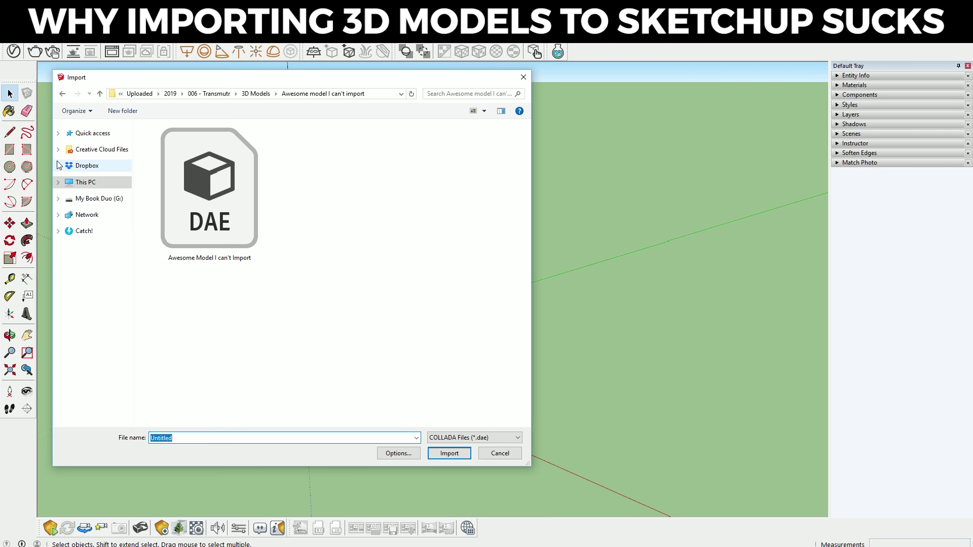
# - Import the 'Awesome Model I can't Import' DAE file into the empty SketchUp model
pyautogui.click(251, 215)
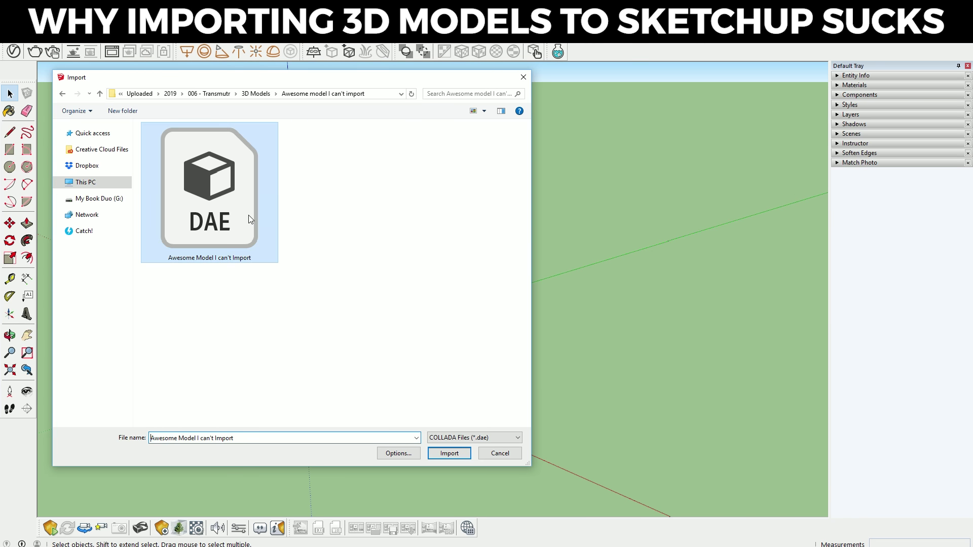
pyautogui.click(449, 454)
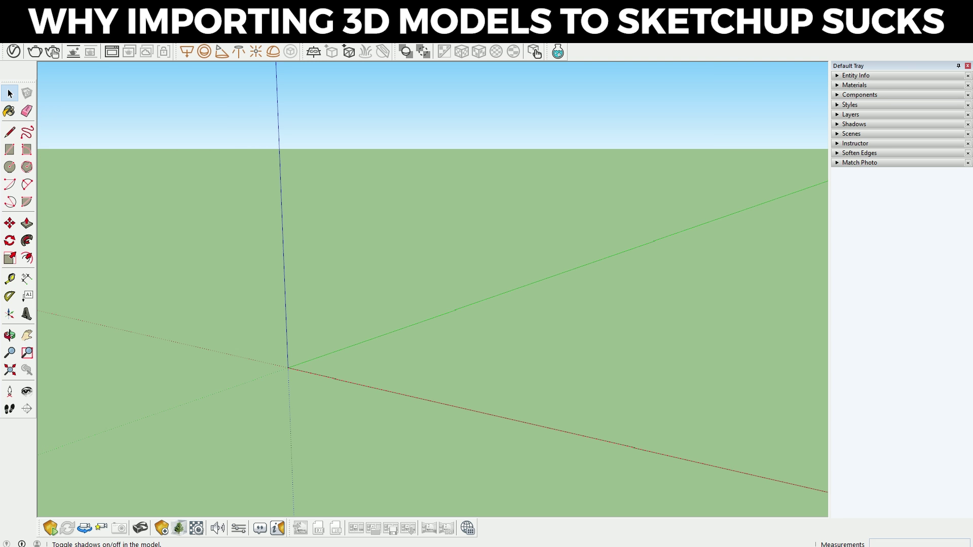
# - Choose File > Import... to bring up the import file dialog for another model
pyautogui.click(10, 36)
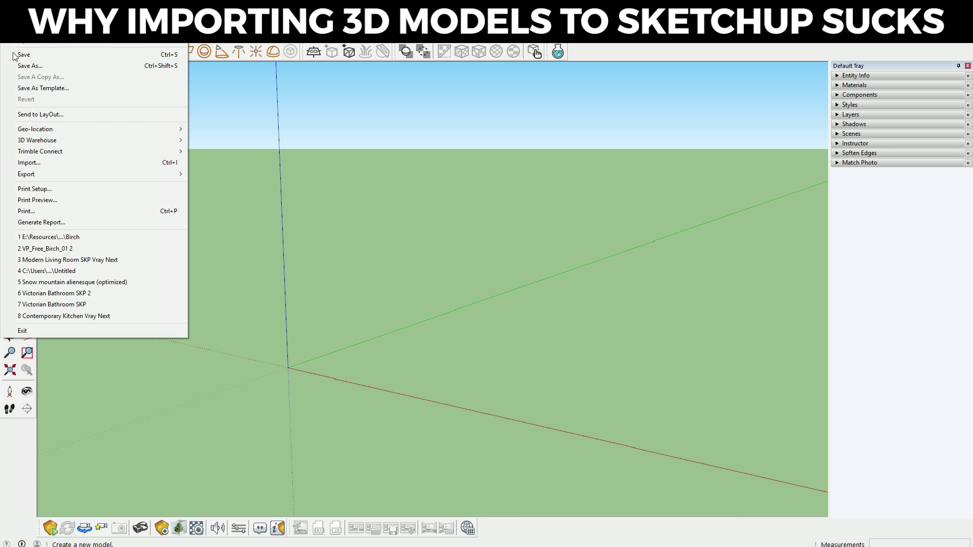
pyautogui.click(122, 163)
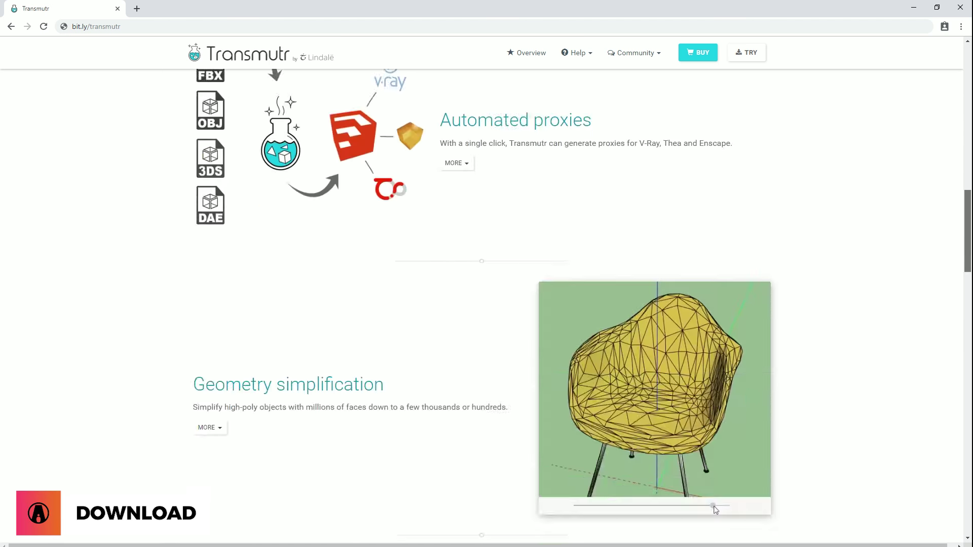
# - Scroll the Transmutr product page down to the 'Get Transmutr now!' pricing section
pyautogui.scroll(-20, 716, 510)
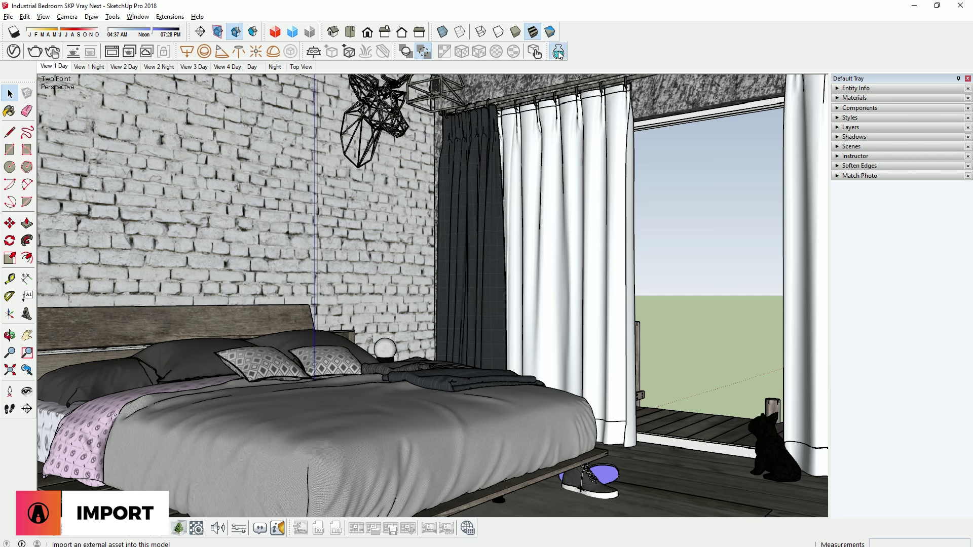
# - Launch Transmutr from SketchUp and open the 10016_w_Myriam_100k OBJ model
pyautogui.click(488, 260)
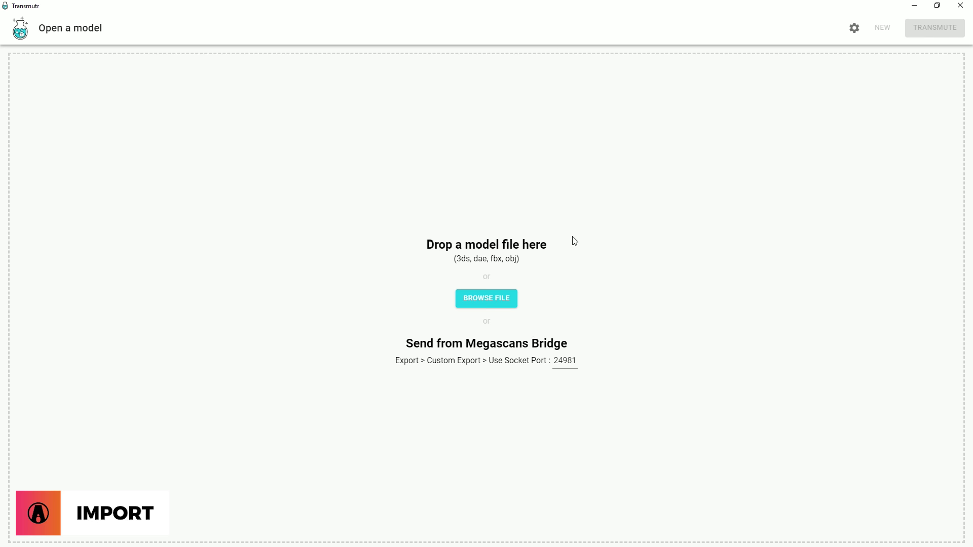
pyautogui.click(505, 300)
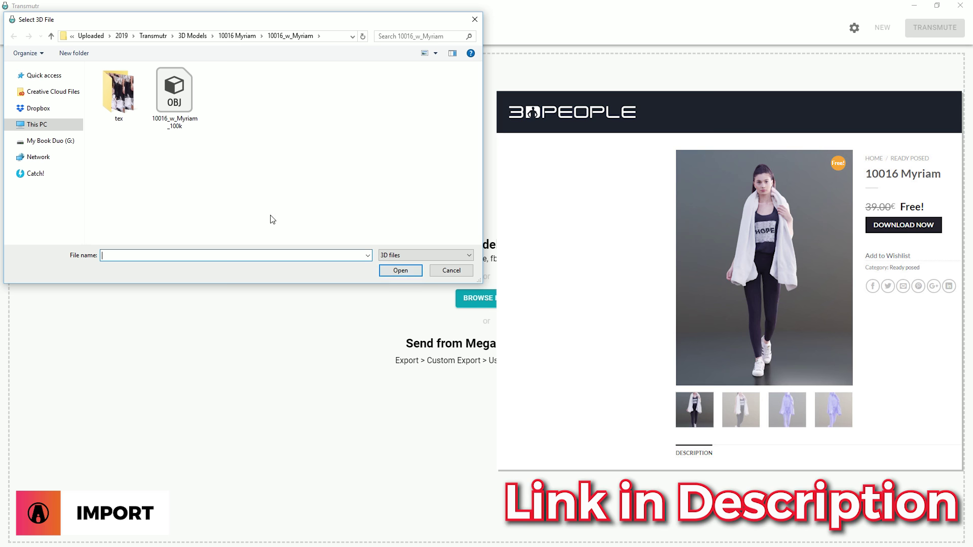
pyautogui.doubleClick(173, 100)
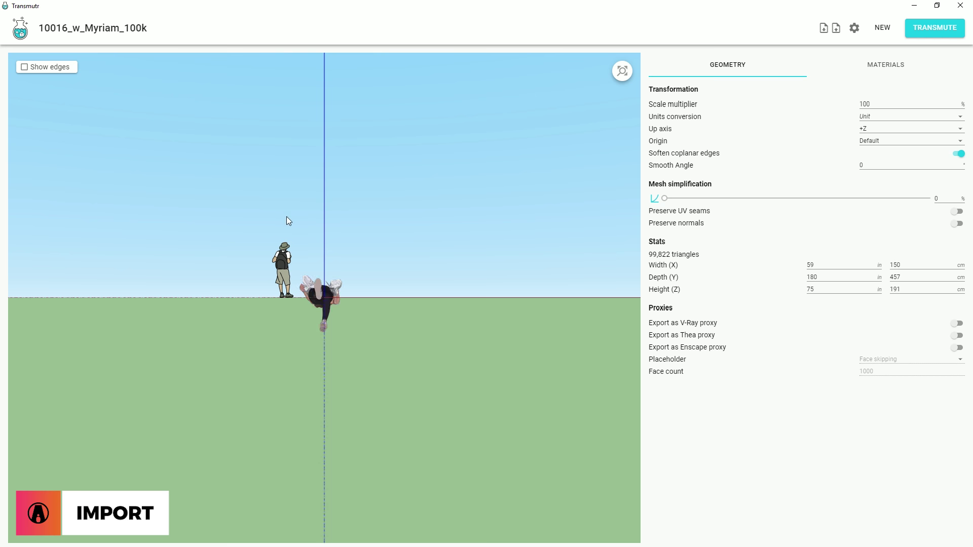
# - Orbit, pan and zoom around the lying figure, then zoom extents to fit the whole model
pyautogui.moveTo(286, 217); pyautogui.dragTo(245, 265, button='middle')
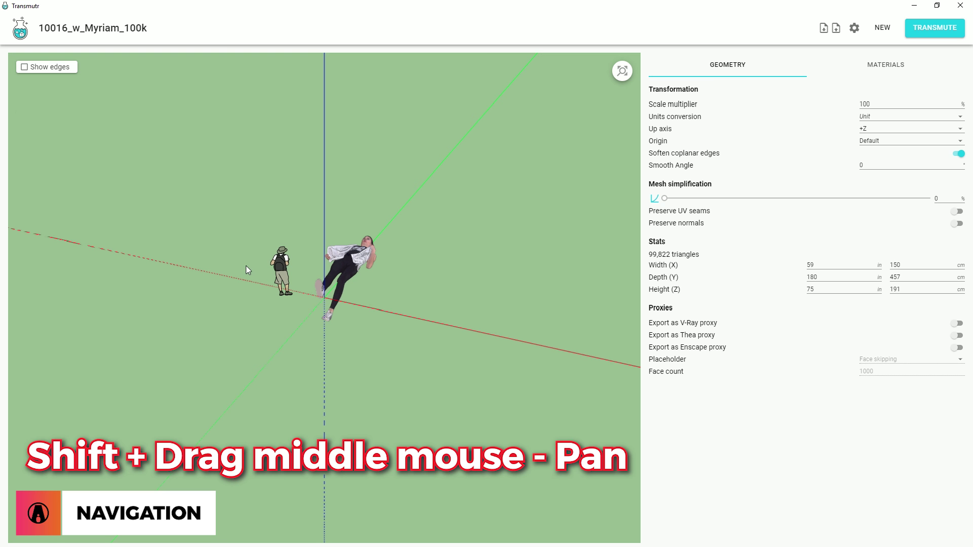
pyautogui.keyDown('shift'); pyautogui.moveTo(348, 289); pyautogui.dragTo(437, 254, button='middle'); pyautogui.keyUp('shift')
pyautogui.scroll(5, 442, 230)
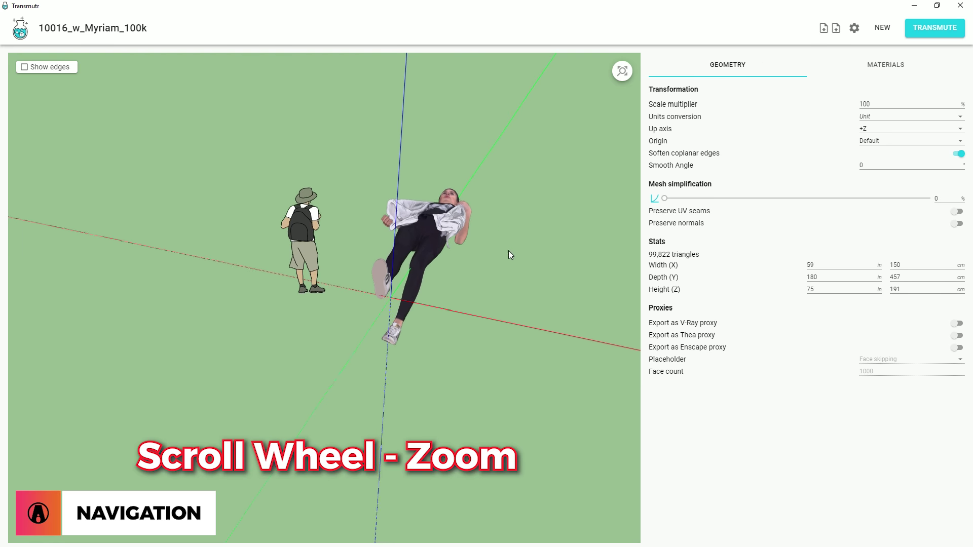
pyautogui.scroll(3, 430, 277)
pyautogui.scroll(3, 411, 256)
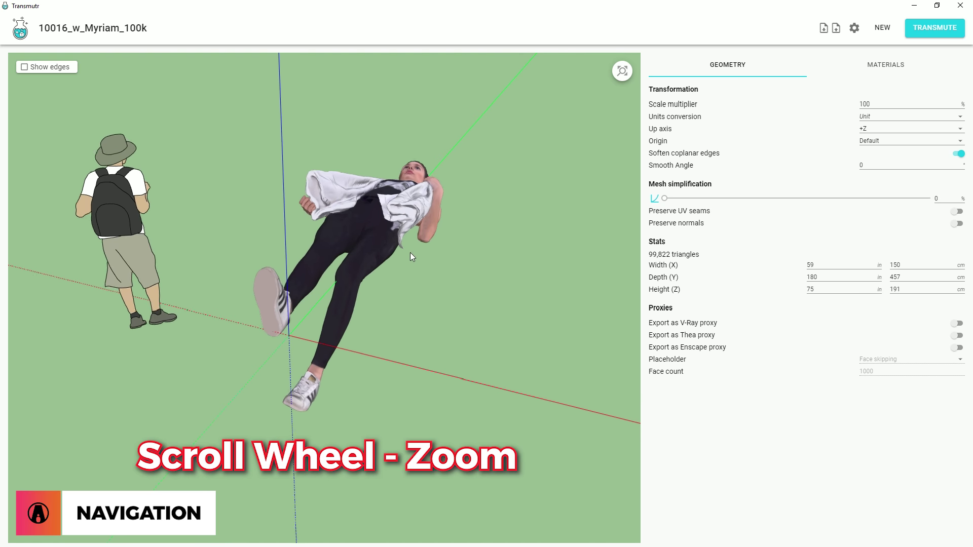
pyautogui.scroll(3, 410, 257)
pyautogui.click(622, 72)
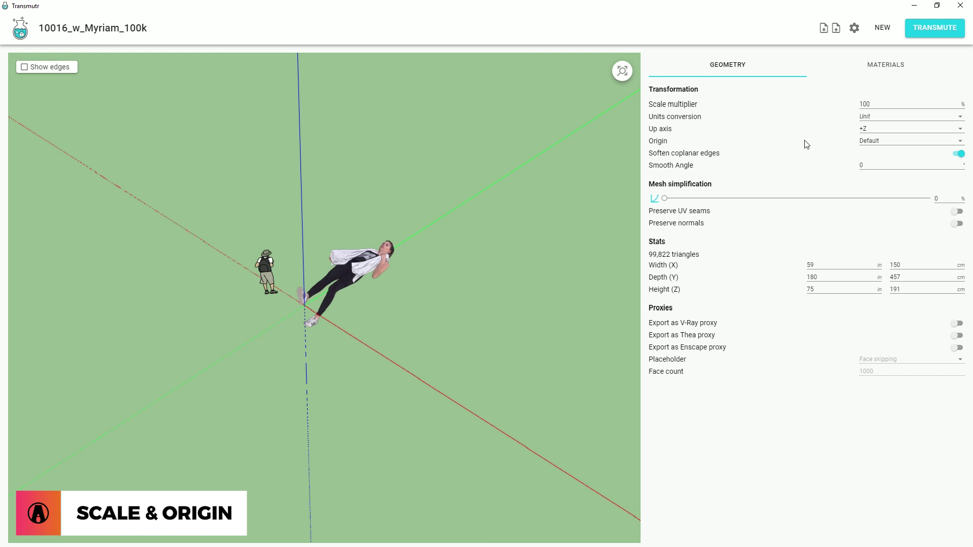
# - Set the up axis to +Y so the figure stands upright, after briefly trying -X
pyautogui.click(892, 130)
pyautogui.click(900, 144)
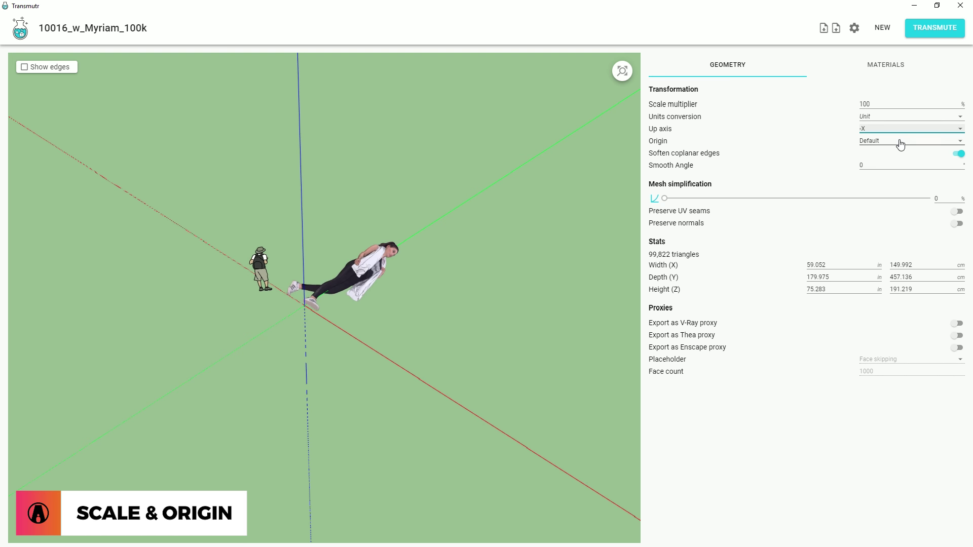
pyautogui.click(900, 130)
pyautogui.click(897, 107)
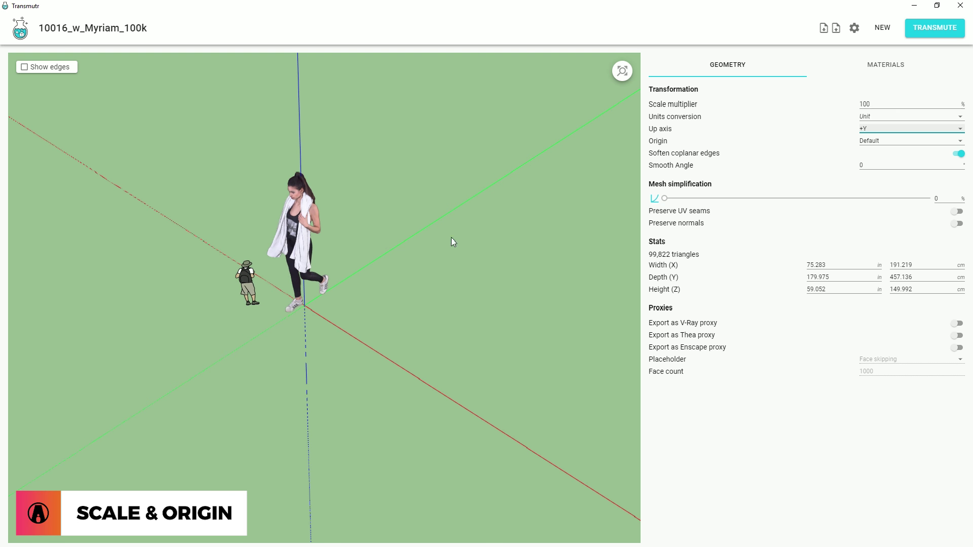
pyautogui.moveTo(451, 237); pyautogui.dragTo(506, 208)
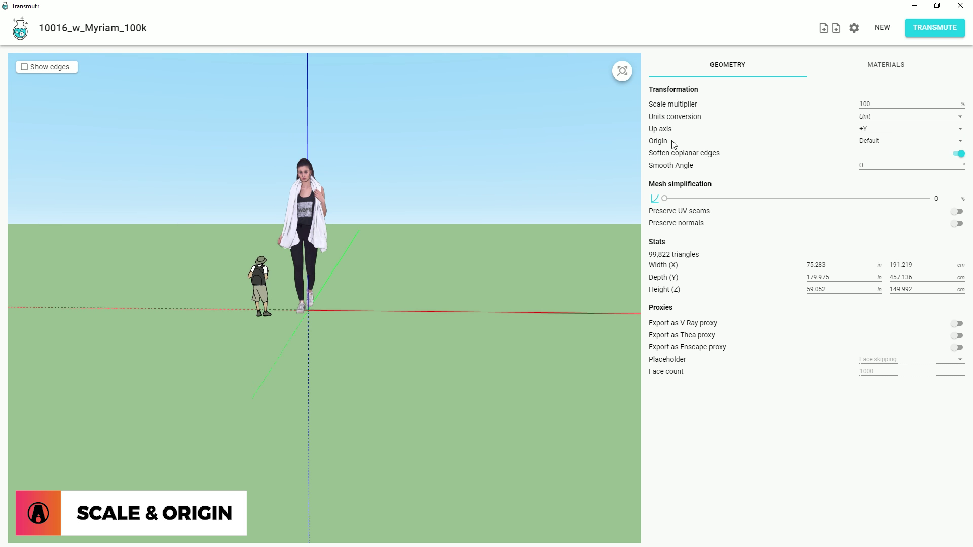
# - Try the Center, Bottom Center and Top Center origins, then restore the origin to Default
pyautogui.click(866, 141)
pyautogui.click(884, 150)
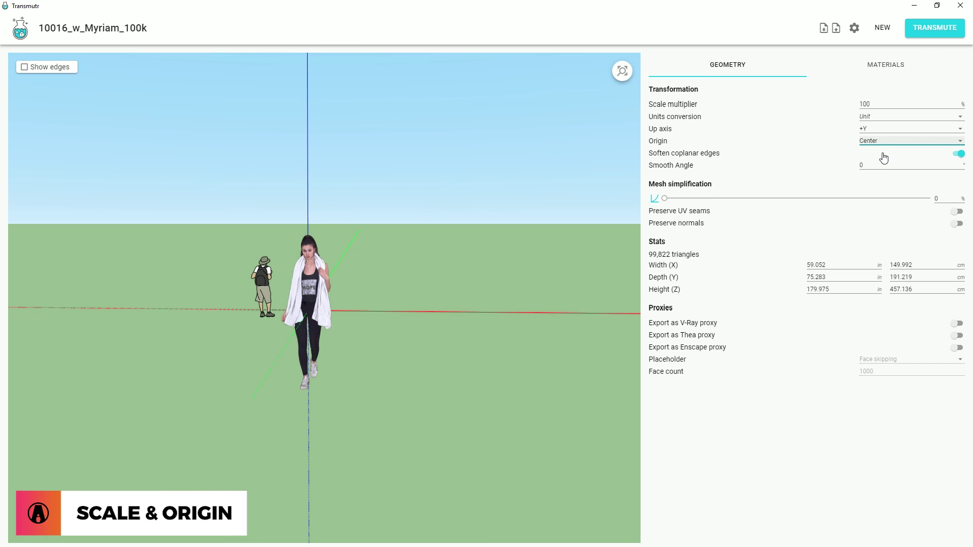
pyautogui.click(887, 146)
pyautogui.click(886, 150)
pyautogui.click(887, 143)
pyautogui.click(886, 153)
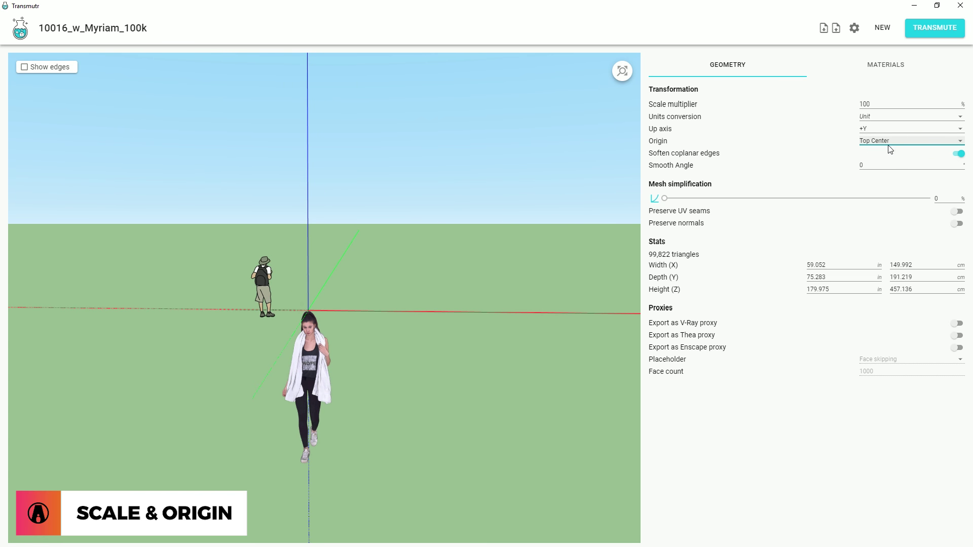
pyautogui.click(887, 145)
pyautogui.click(884, 108)
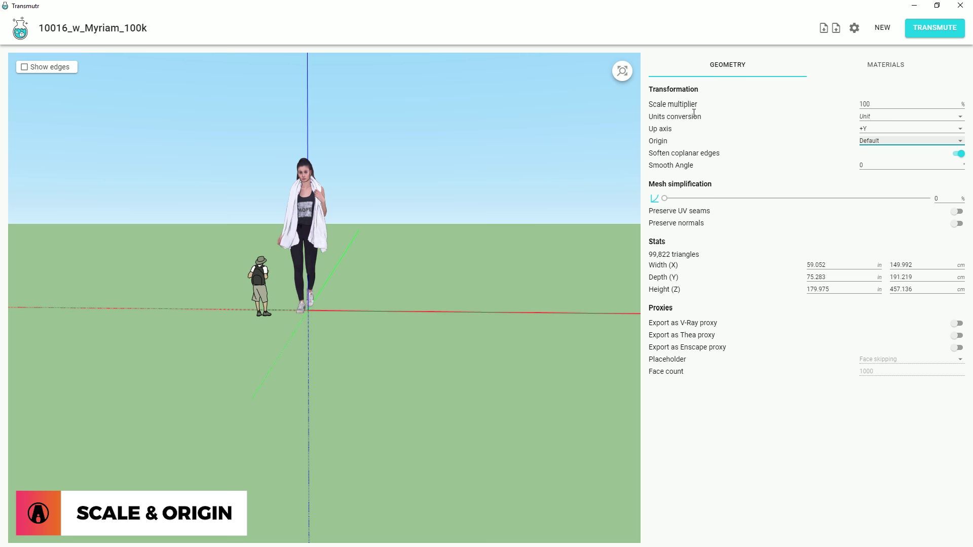
# - Interpret the model units as cm after trying feet and another unit
pyautogui.click(888, 118)
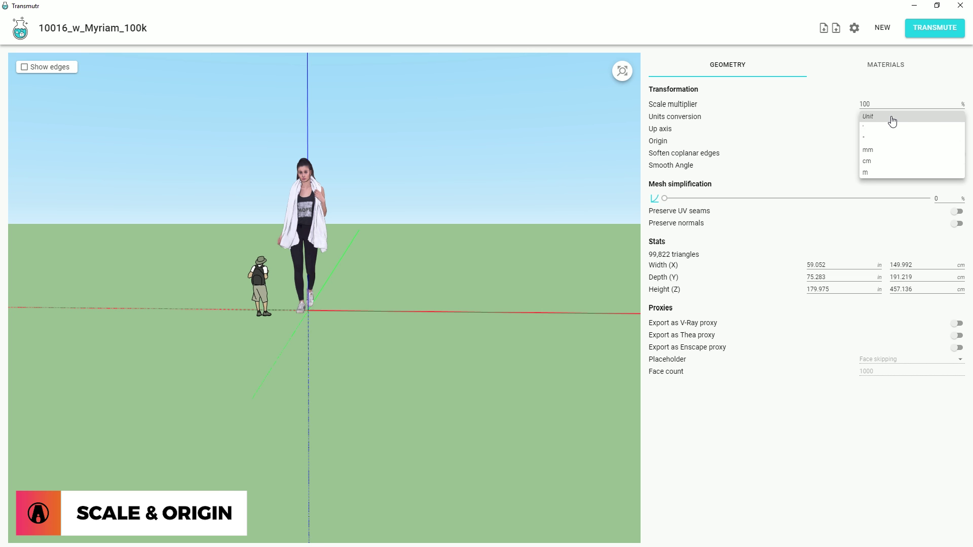
pyautogui.click(891, 131)
pyautogui.click(883, 120)
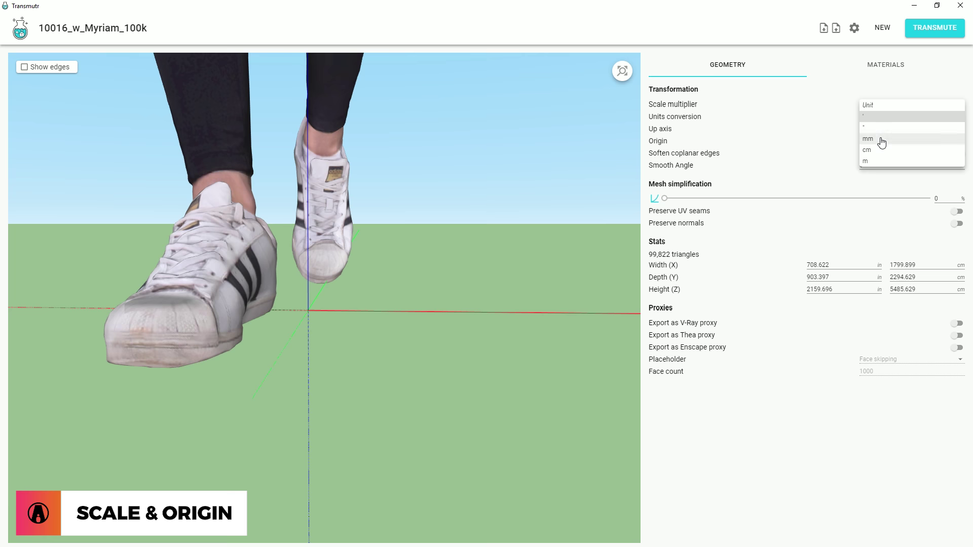
pyautogui.click(883, 124)
pyautogui.click(883, 124)
pyautogui.click(883, 144)
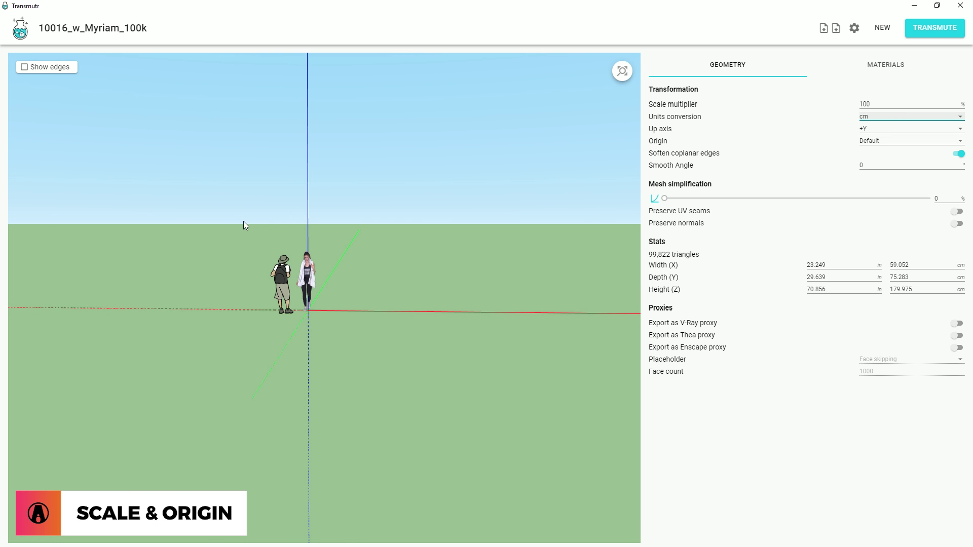
# - Experiment with the scale multiplier, entering 15 and then 90
pyautogui.scroll(5, 328, 262)
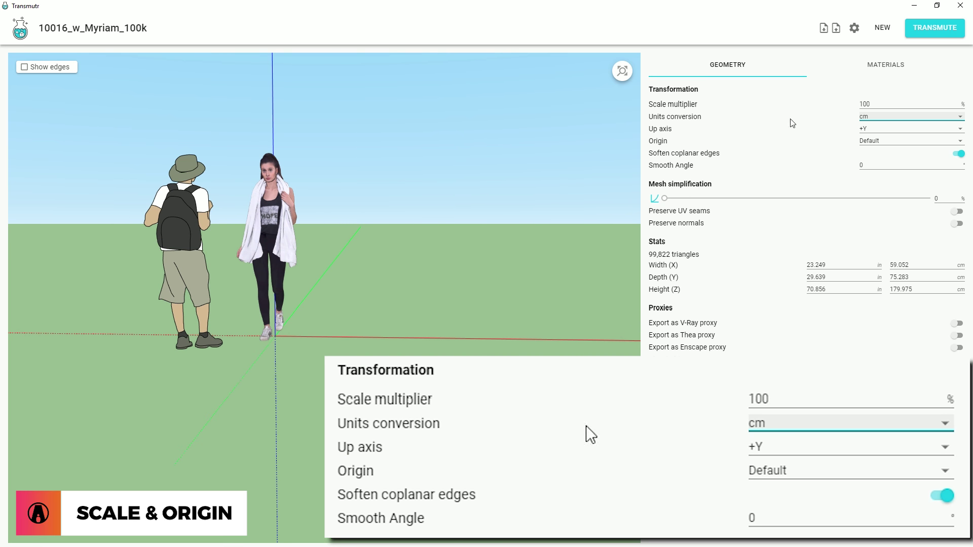
pyautogui.click(880, 104)
pyautogui.press('BackSpace')
pyautogui.press('BackSpace')
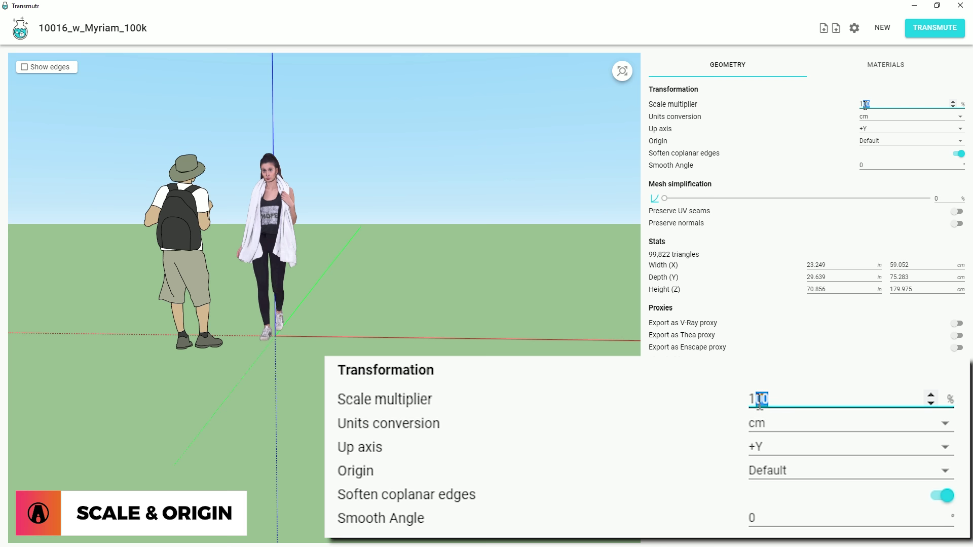
pyautogui.write('15')
pyautogui.moveTo(872, 105); pyautogui.dragTo(850, 110)
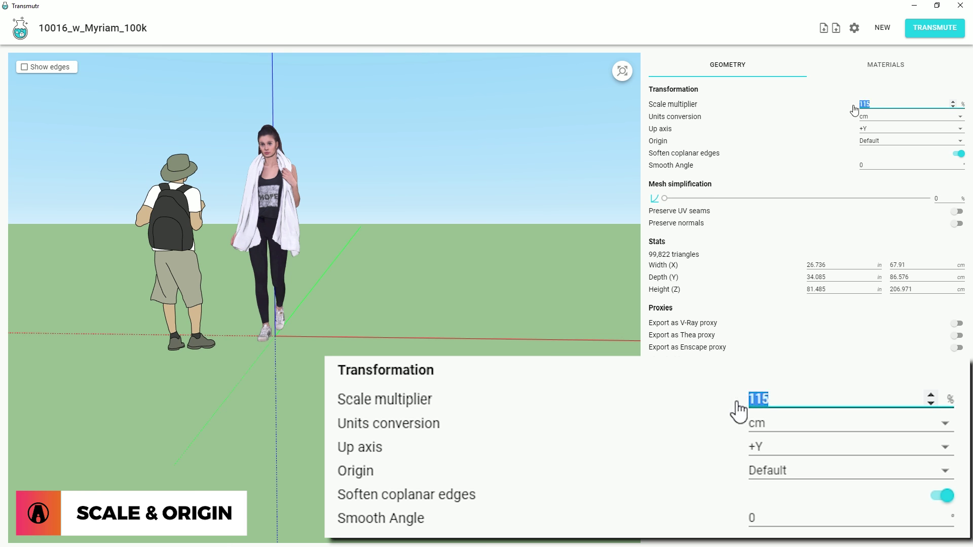
pyautogui.write('90')
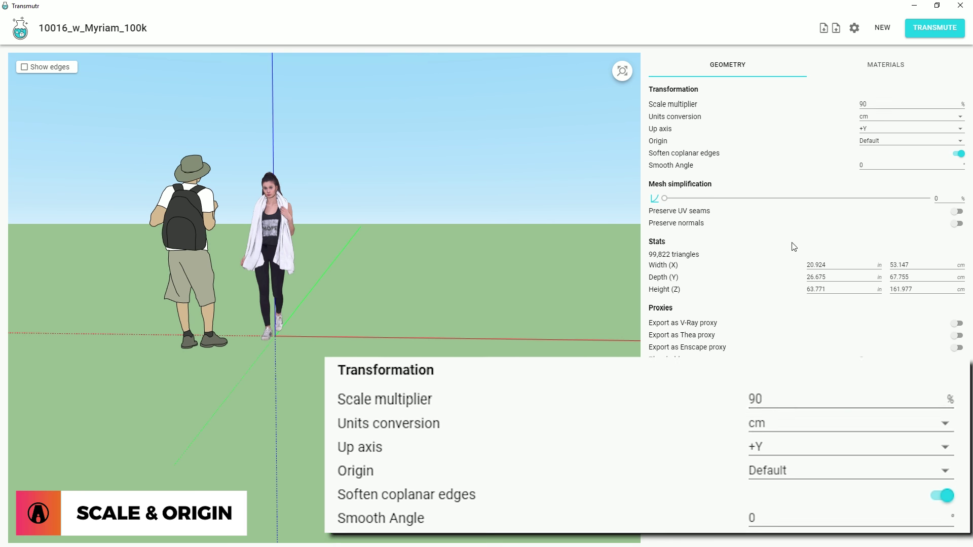
# - Set the figure's height to 175 cm, then change it to 170 cm
pyautogui.click(910, 287)
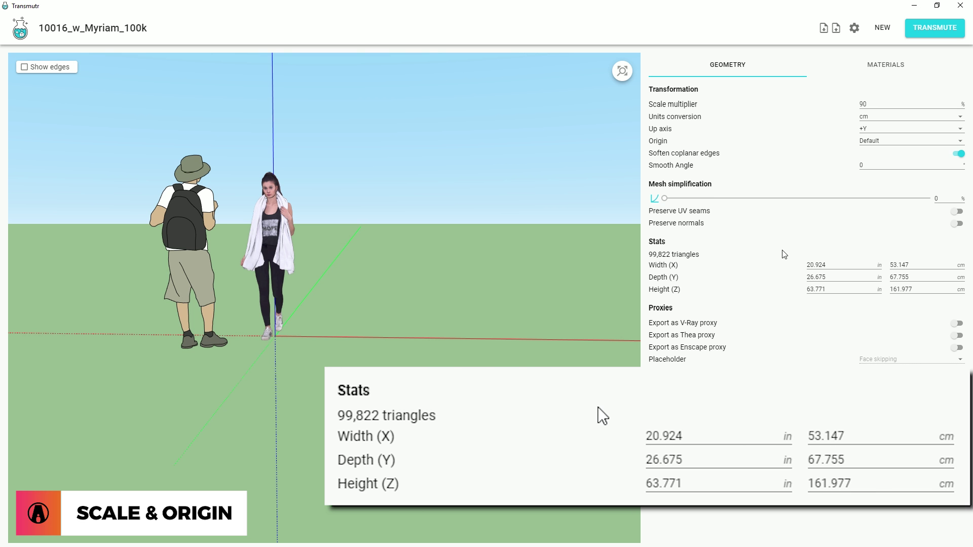
pyautogui.doubleClick(915, 289)
pyautogui.write('175')
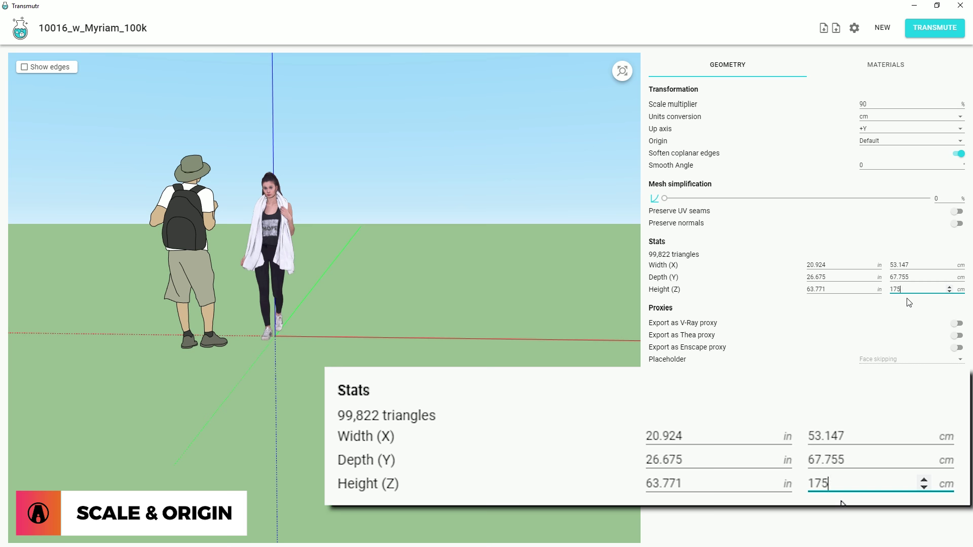
pyautogui.press('Return')
pyautogui.doubleClick(897, 290)
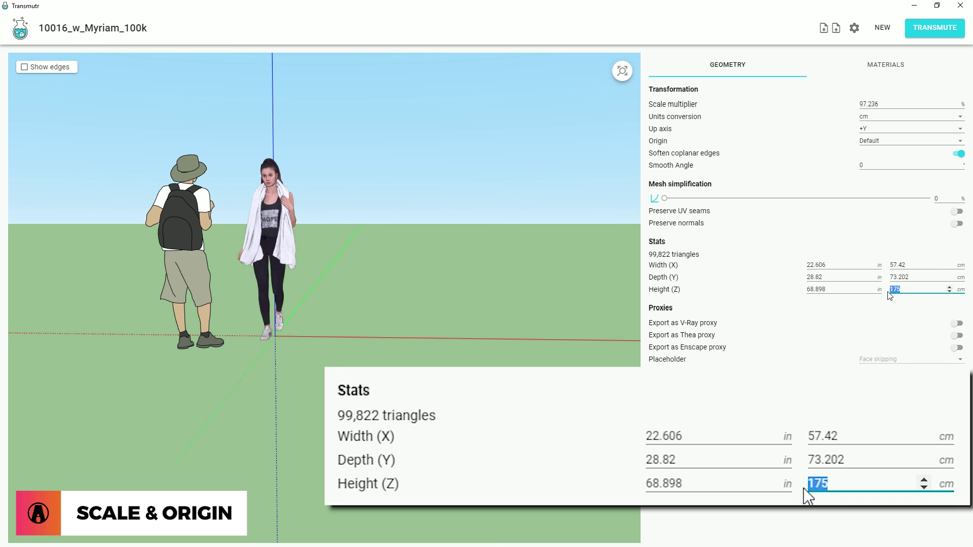
pyautogui.write('170')
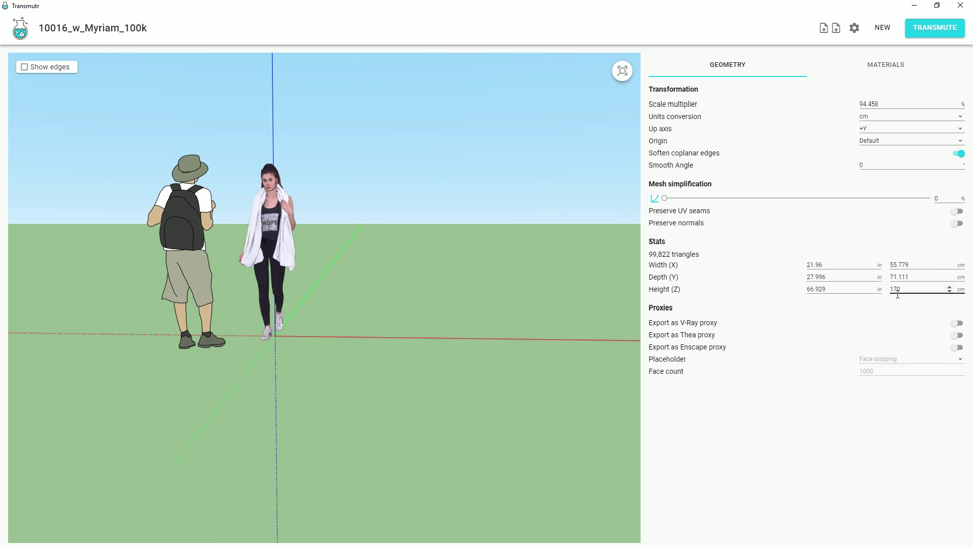
# - Convert and save the 170 cm woman, placing her beside the bedroom window
pyautogui.click(933, 31)
pyautogui.click(397, 269)
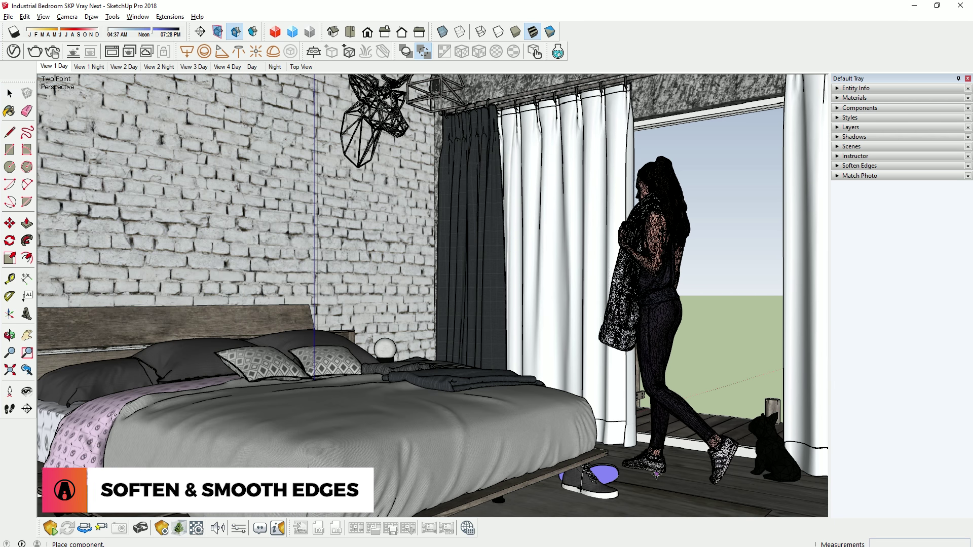
pyautogui.click(653, 473)
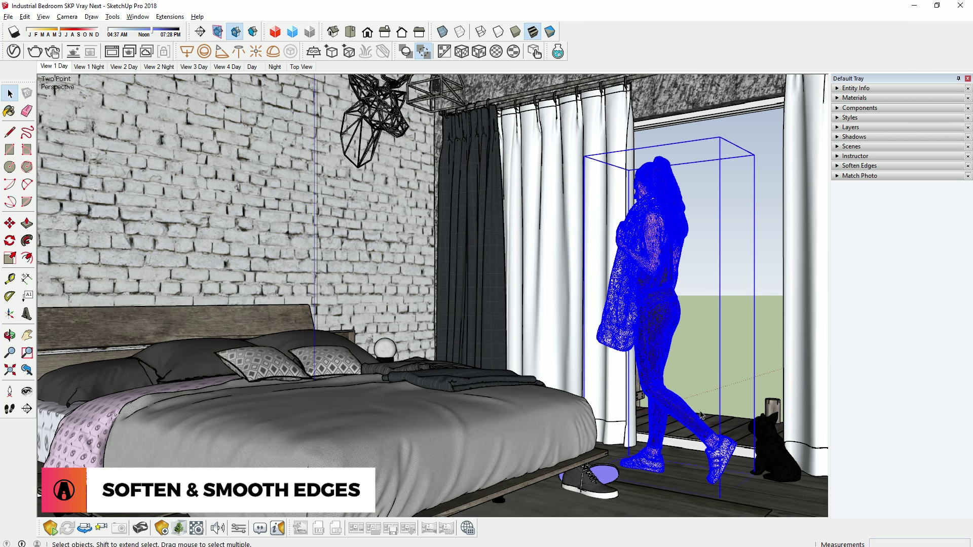
# - Set the smooth angle for the woman's edges to 70 degrees before reconverting
pyautogui.click(713, 372)
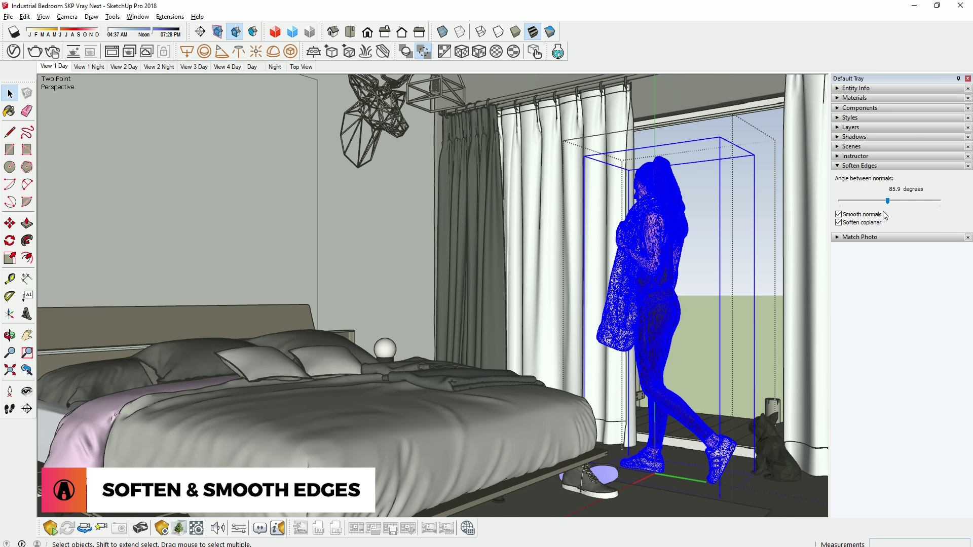
pyautogui.moveTo(889, 203)
pyautogui.mouseDown()
pyautogui.moveTo(879, 205)
pyautogui.moveTo(889, 206)
pyautogui.mouseUp()
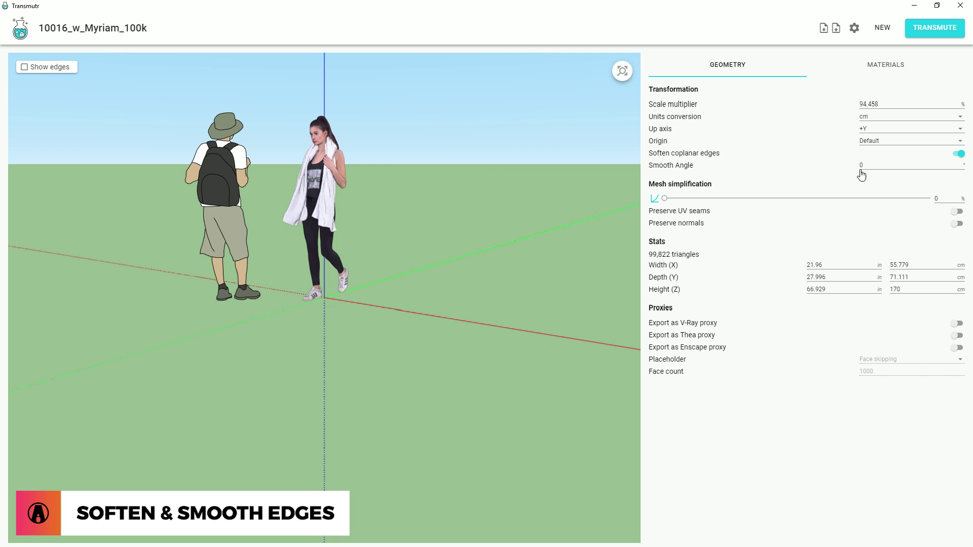
pyautogui.click(872, 165)
# - Re-convert the smoothed woman, save the file, and place her in the bedroom
pyautogui.click(935, 27)
pyautogui.write('Sm')
pyautogui.press('Return')
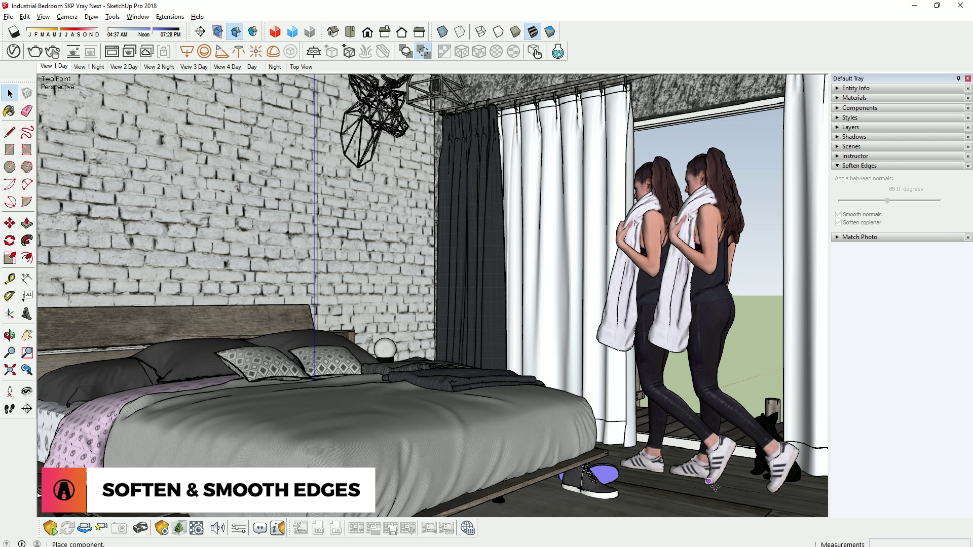
pyautogui.click(741, 494)
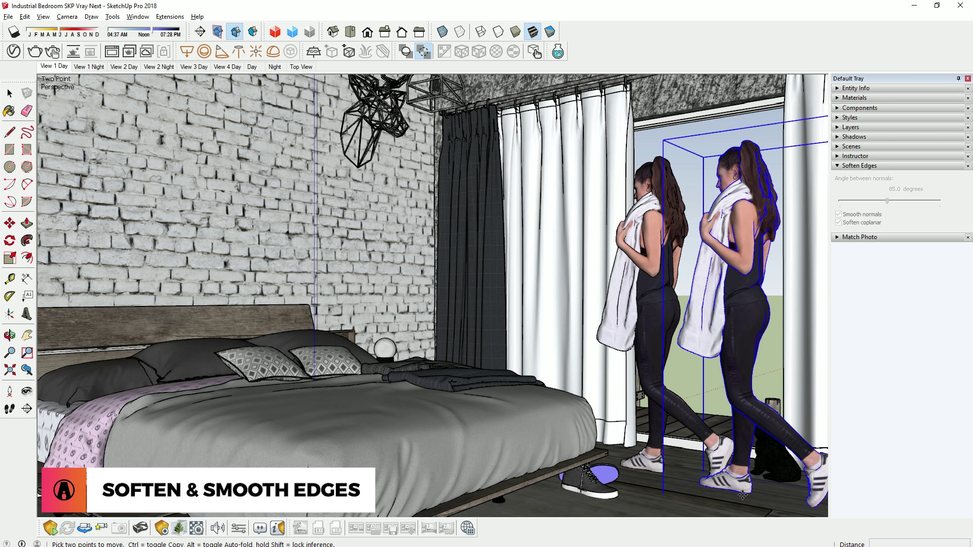
pyautogui.press('space')
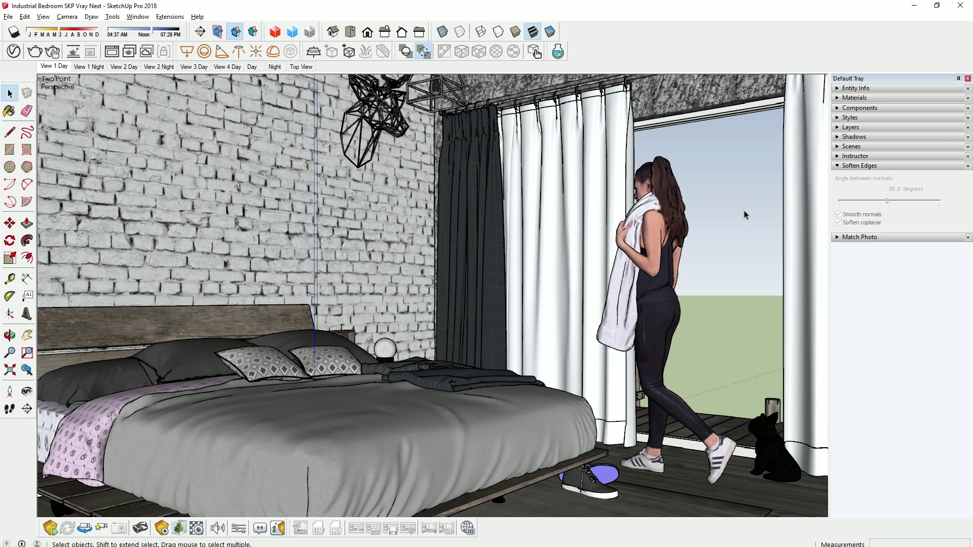
# - Adjust the woman's placement, return to the View 1 Day scene and start a V-Ray render
pyautogui.scroll(4, 752, 170)
pyautogui.press('m')
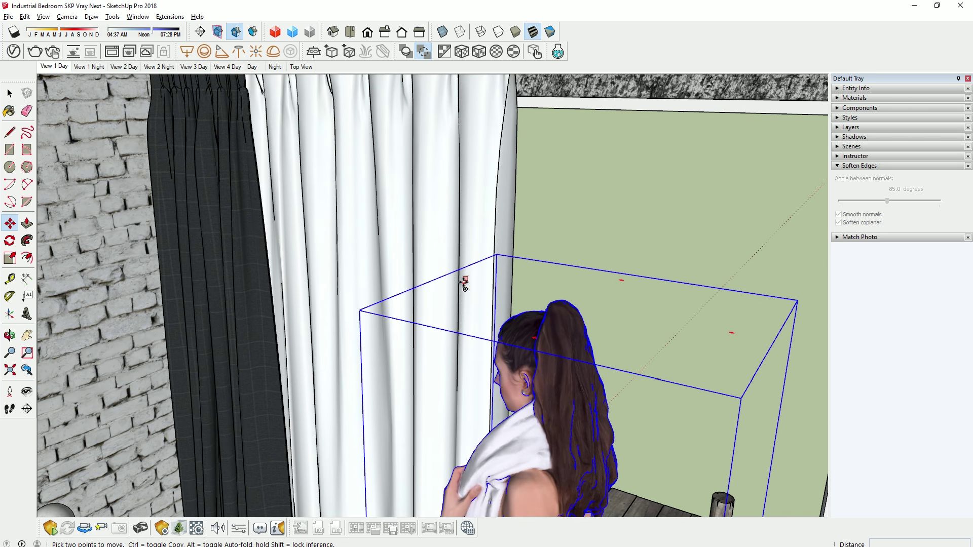
pyautogui.click(463, 278)
pyautogui.press('space')
pyautogui.click(54, 65)
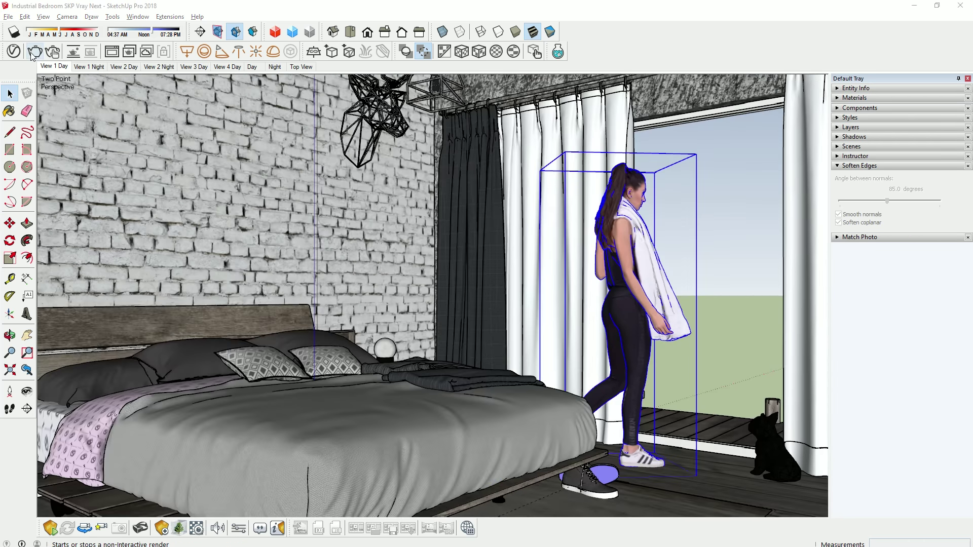
pyautogui.click(35, 51)
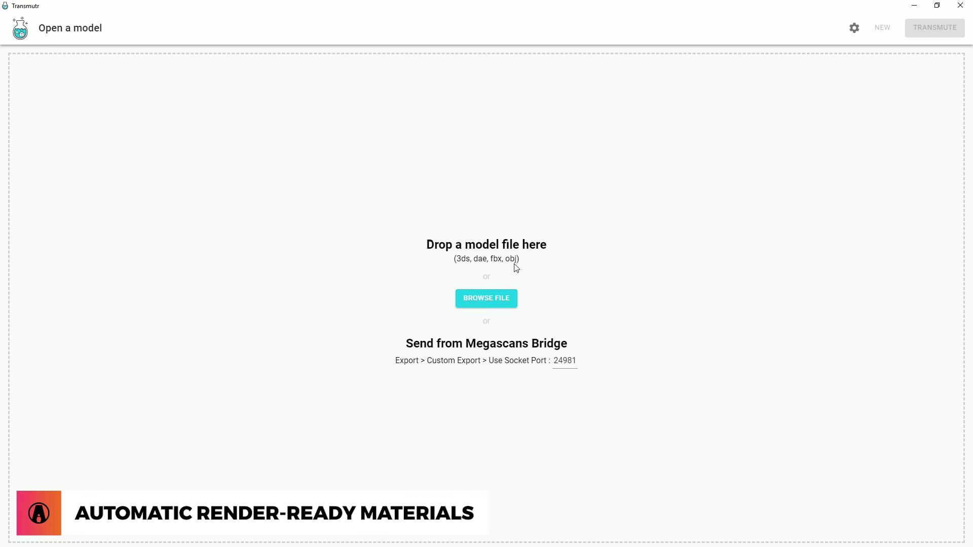
# - Open the wristwatch FBX with +Y up axis and cm units, fitted in view
pyautogui.click(486, 298)
pyautogui.doubleClick(113, 94)
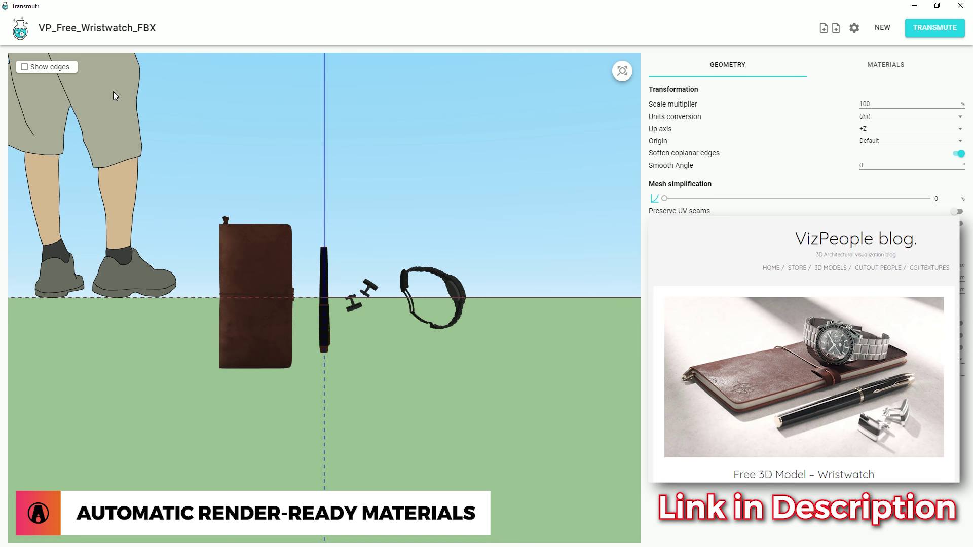
pyautogui.click(884, 129)
pyautogui.click(877, 128)
pyautogui.click(865, 117)
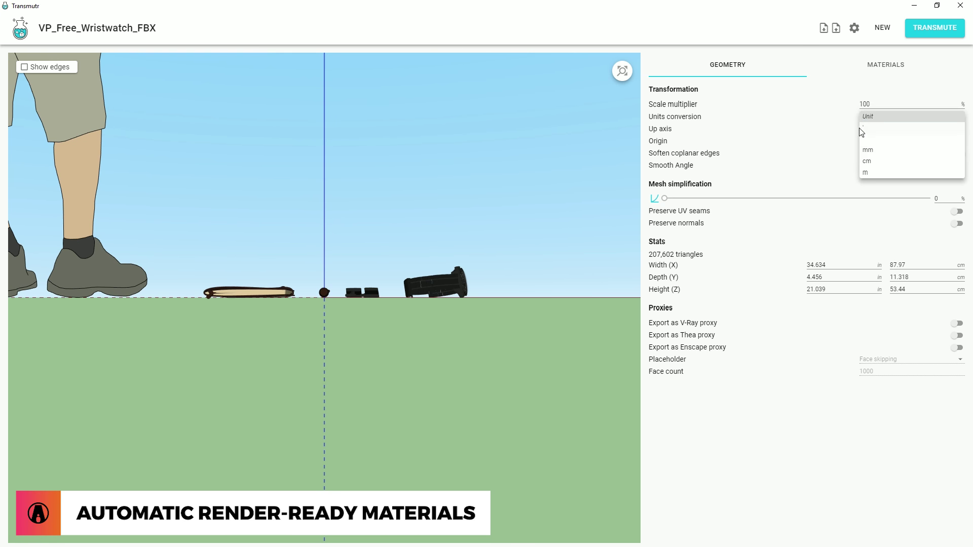
pyautogui.click(872, 163)
pyautogui.click(622, 71)
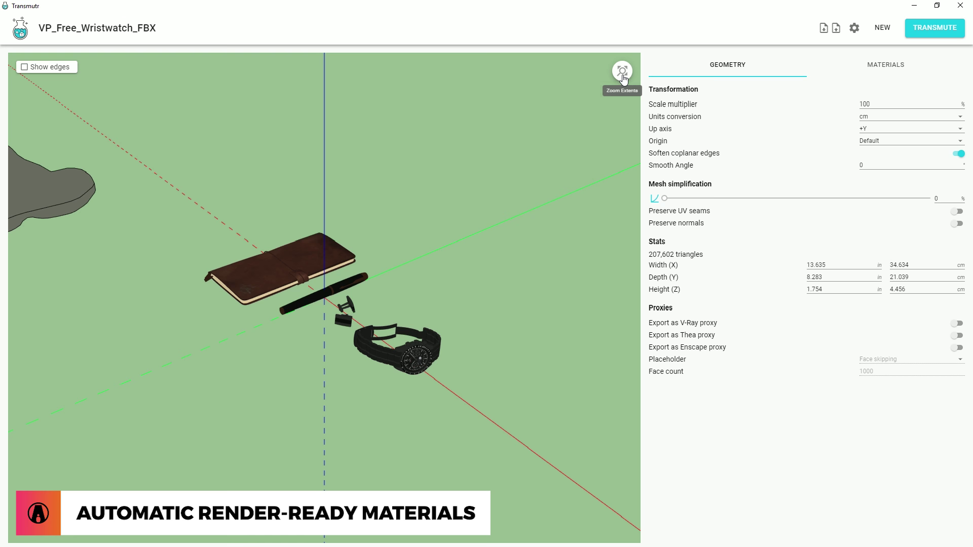
# - Review the Chrome and BrushedMetal materials, then transmute the wristwatch set for SketchUp
pyautogui.click(890, 65)
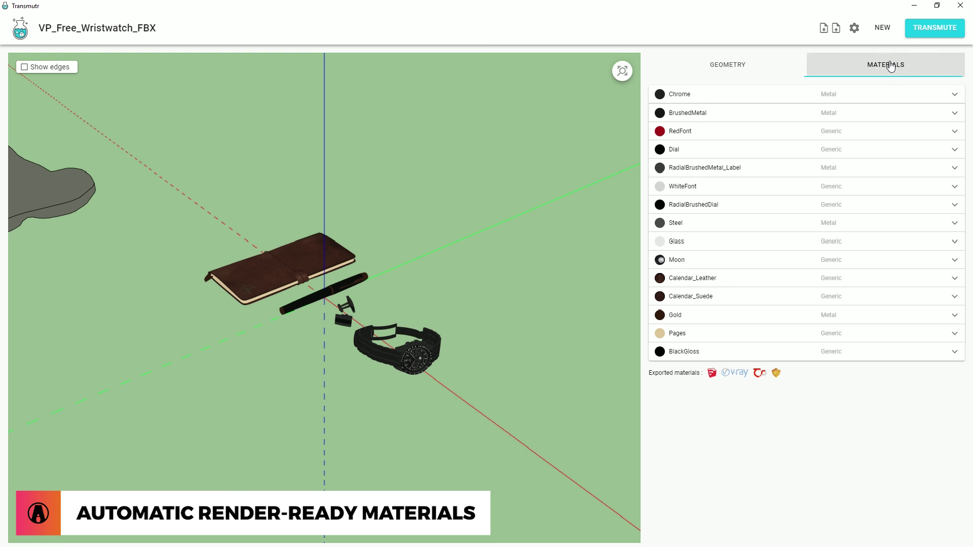
pyautogui.click(846, 95)
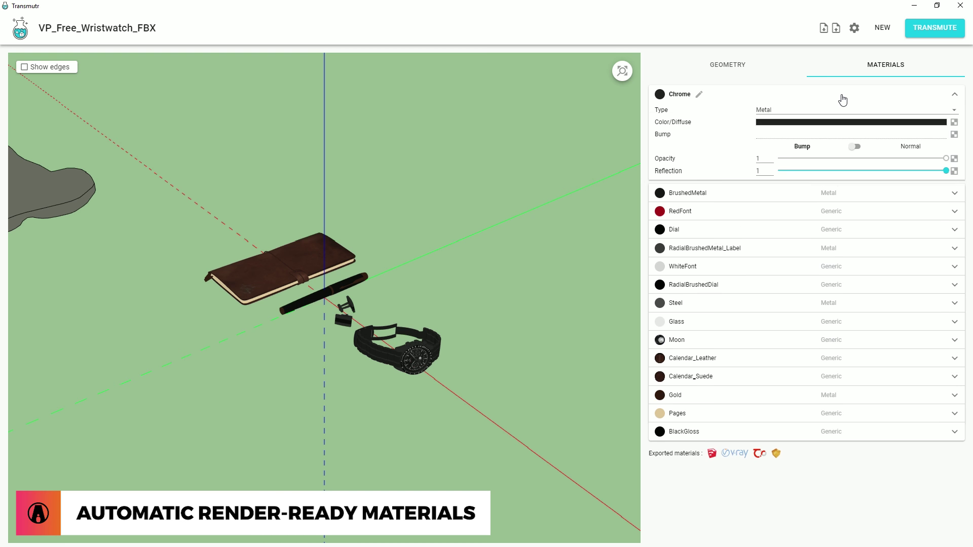
pyautogui.click(824, 226)
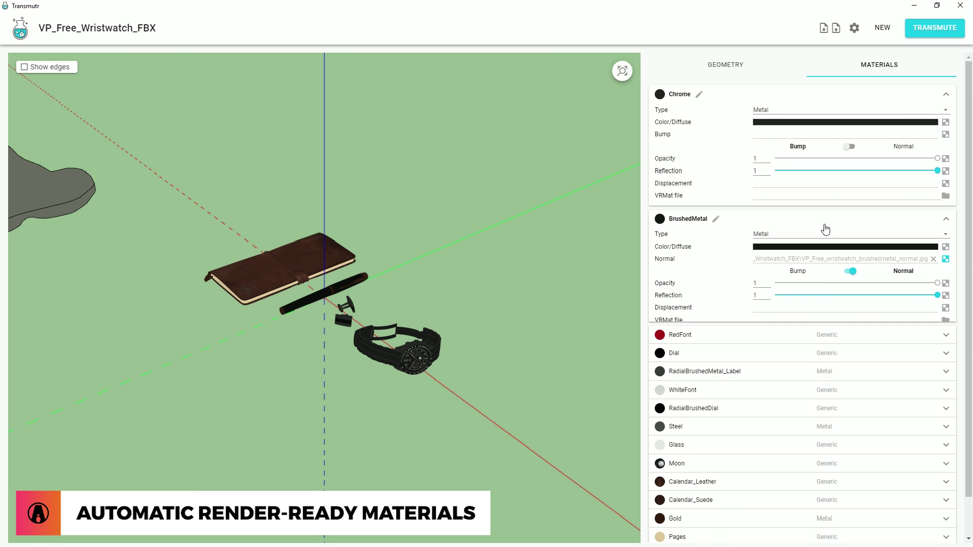
pyautogui.click(322, 255)
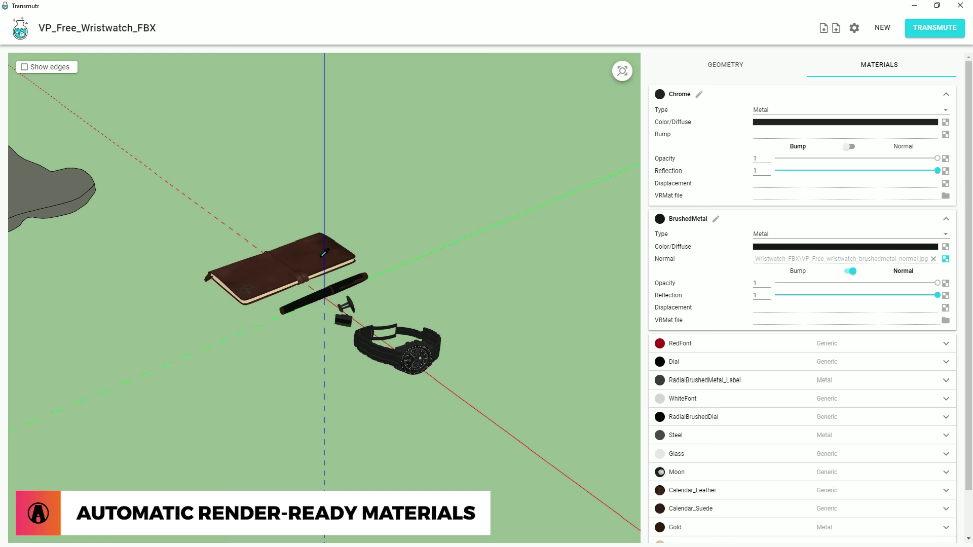
pyautogui.scroll(-2, 842, 441)
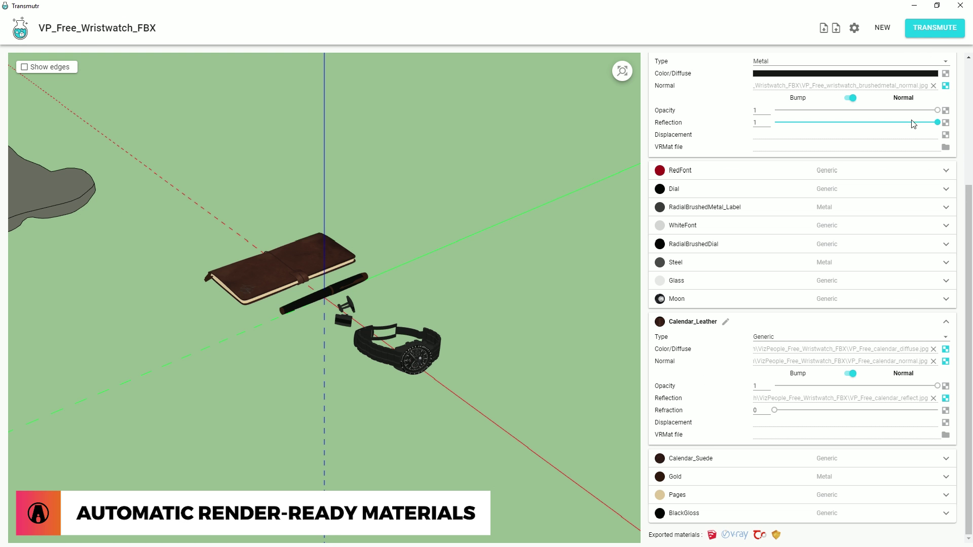
pyautogui.click(934, 27)
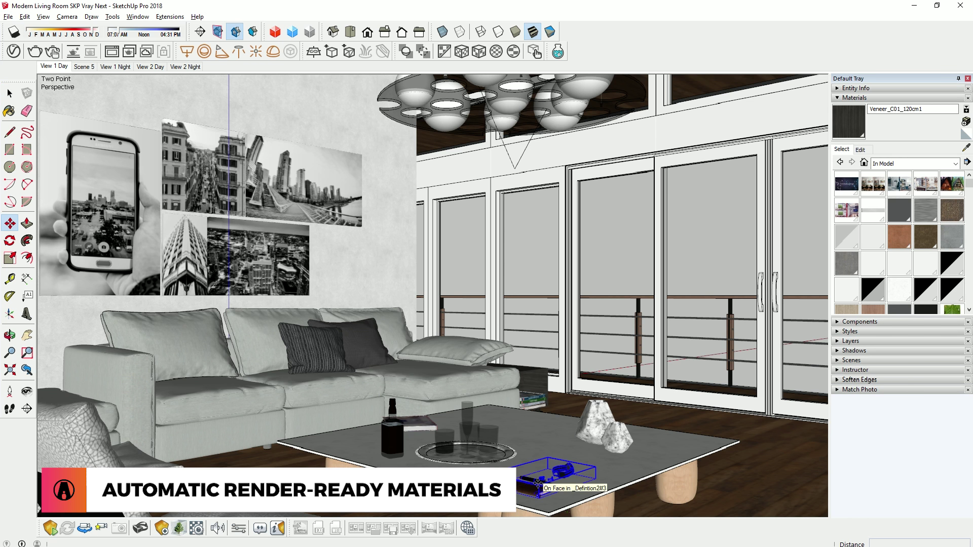
# - Sample the notebook's leather material and open its V-Ray material settings
pyautogui.scroll(8, 537, 482)
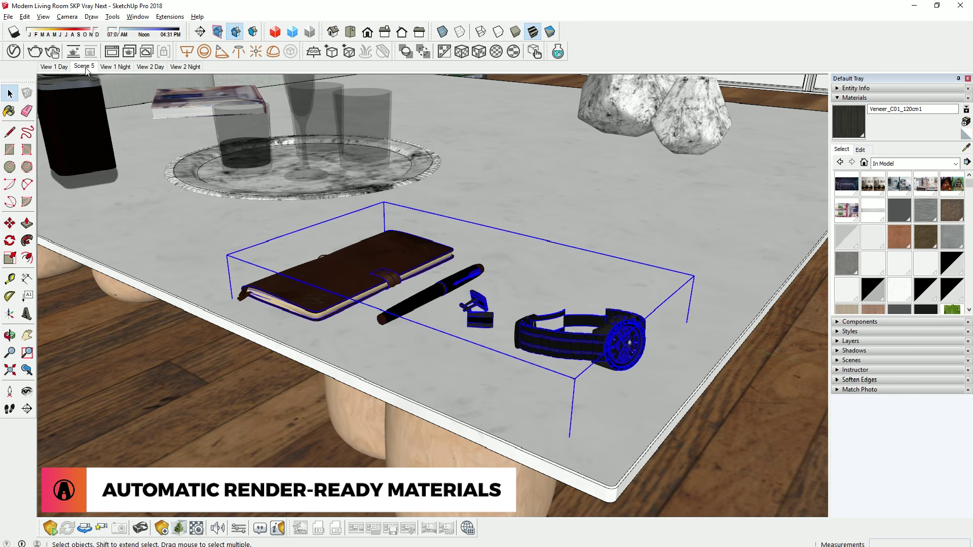
pyautogui.press('b')
pyautogui.keyDown('alt'); pyautogui.click(368, 254); pyautogui.keyUp('alt')
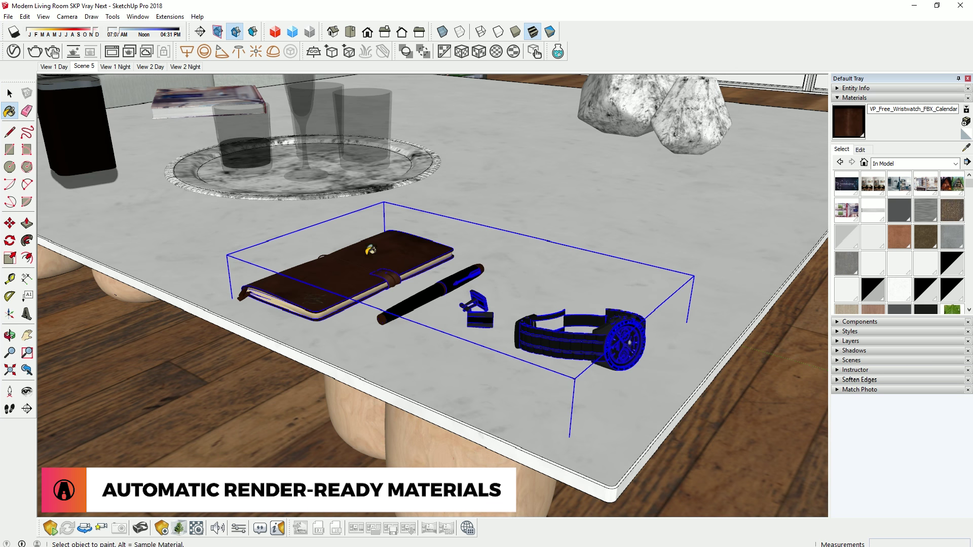
pyautogui.click(14, 51)
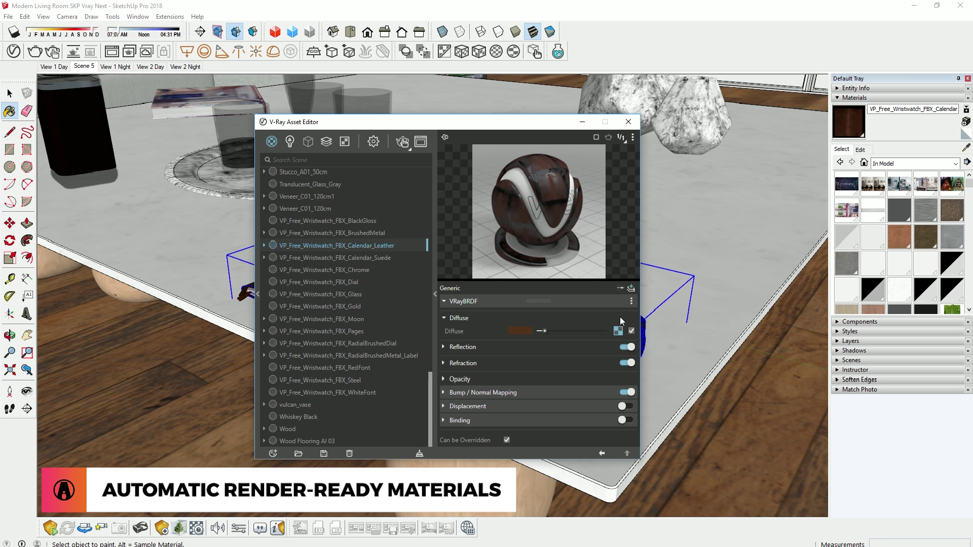
# - Inspect the leather's reflection and normal-map settings, then start an interactive V-Ray render
pyautogui.click(581, 347)
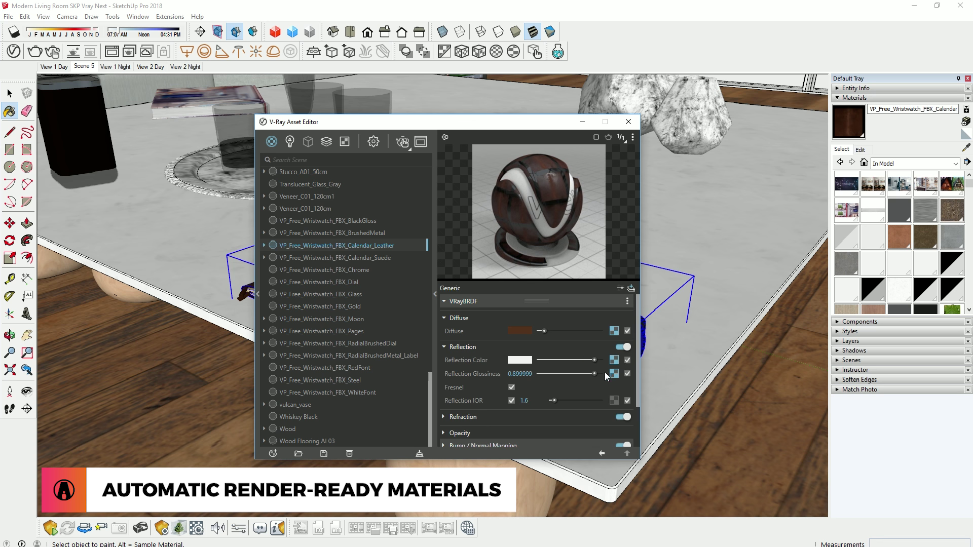
pyautogui.scroll(-2, 594, 416)
pyautogui.click(584, 394)
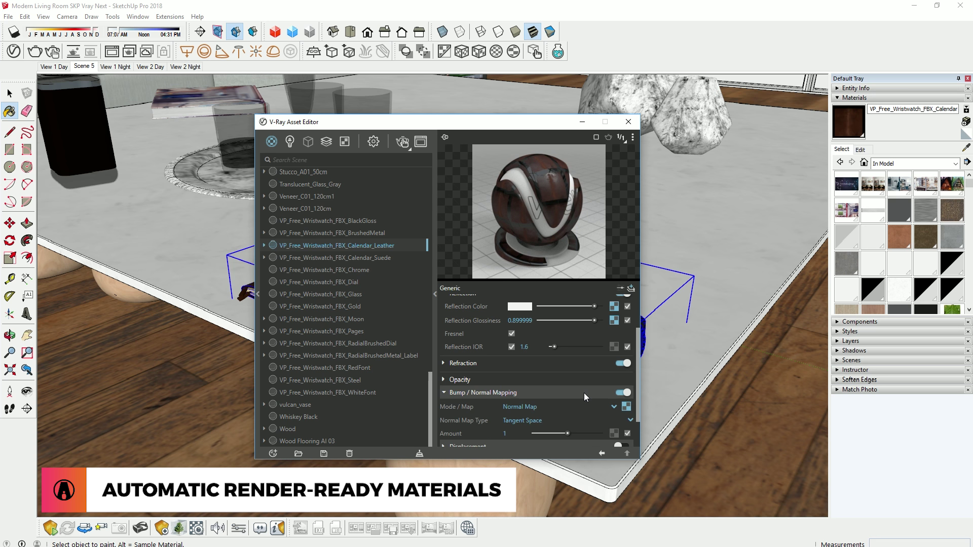
pyautogui.scroll(-1, 603, 383)
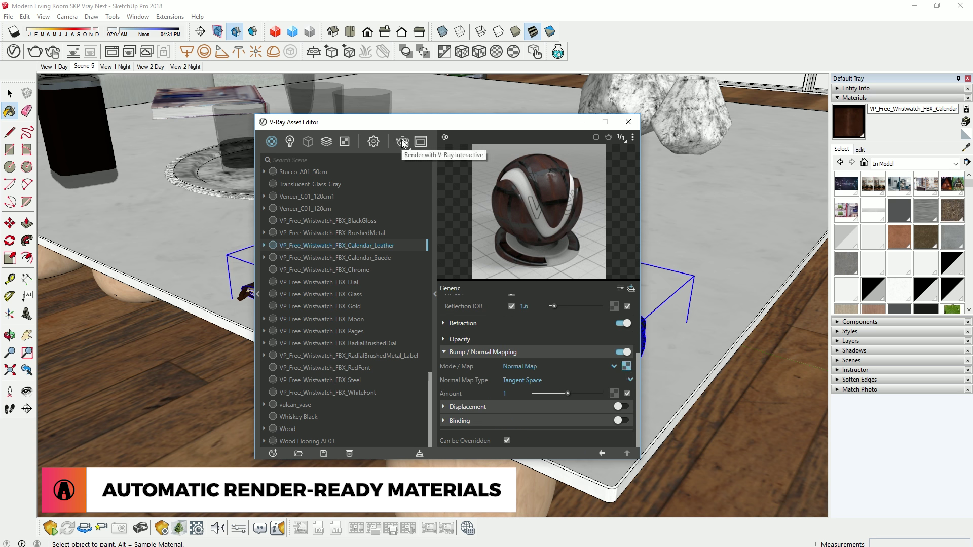
pyautogui.click(402, 142)
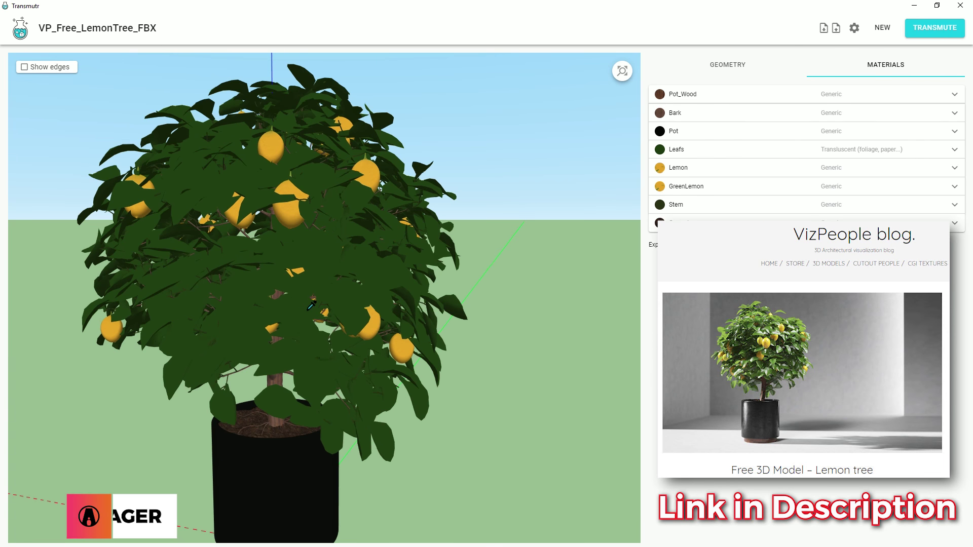
# - Assign leaf_diffuse, leaf_normal and leaf_opacity images to the Leafs material's colour, normal and opacity slots
pyautogui.scroll(2, 311, 305)
pyautogui.click(326, 258)
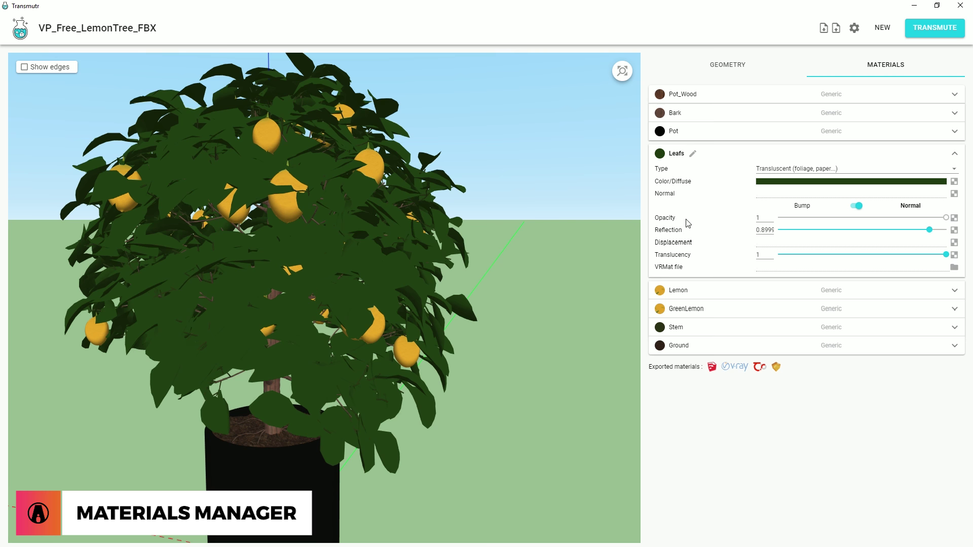
pyautogui.click(956, 186)
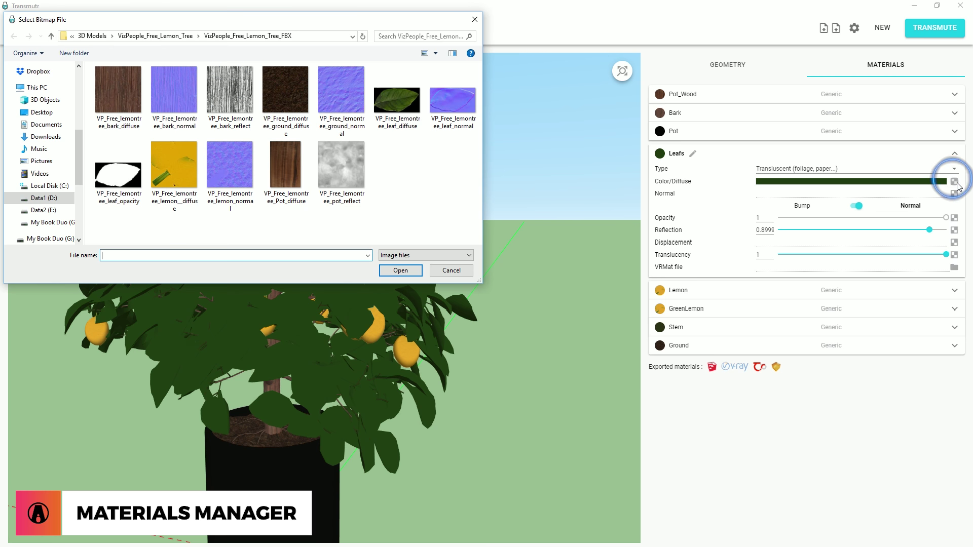
pyautogui.doubleClick(410, 109)
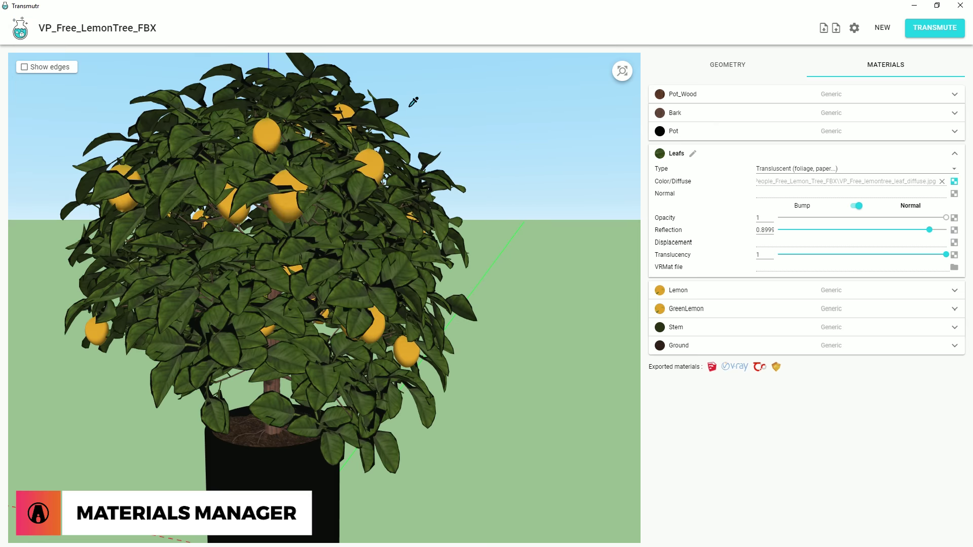
pyautogui.click(956, 195)
pyautogui.doubleClick(446, 109)
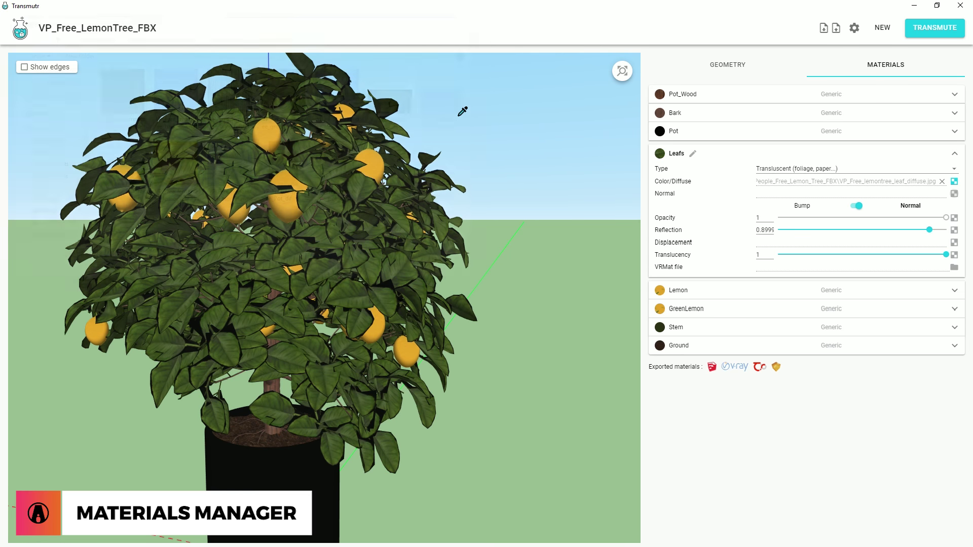
pyautogui.click(954, 218)
pyautogui.doubleClick(121, 171)
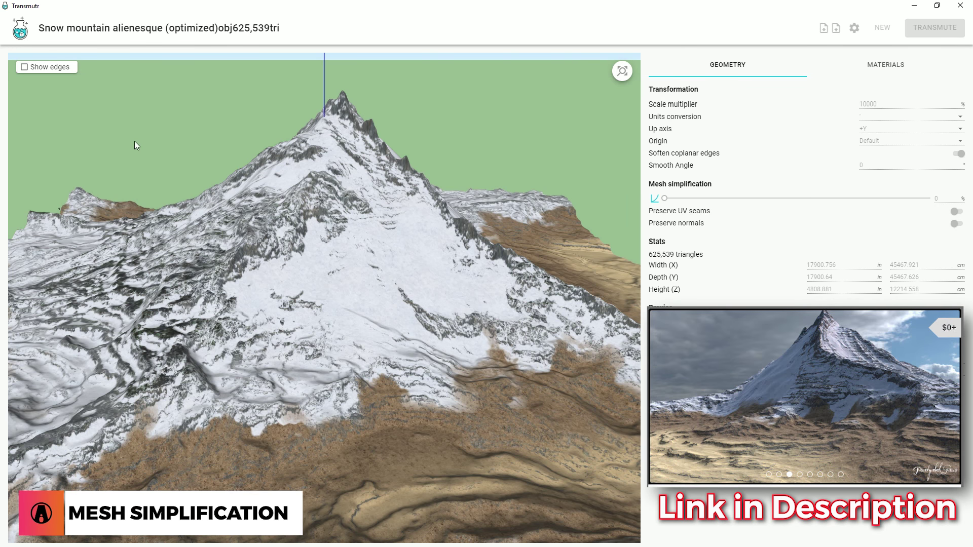
# - Show the mountain's wireframe and set mesh simplification to exactly 90%
pyautogui.click(34, 70)
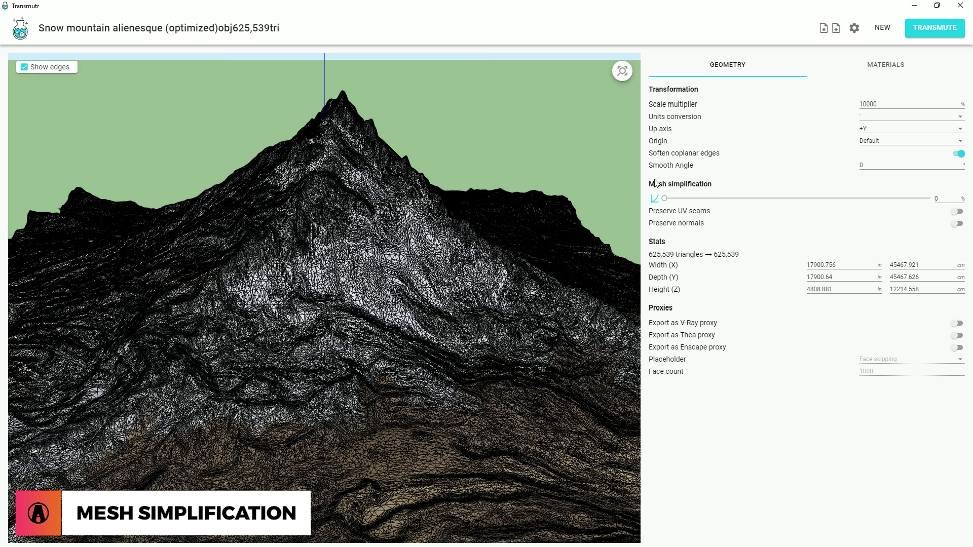
pyautogui.moveTo(665, 199); pyautogui.dragTo(735, 200)
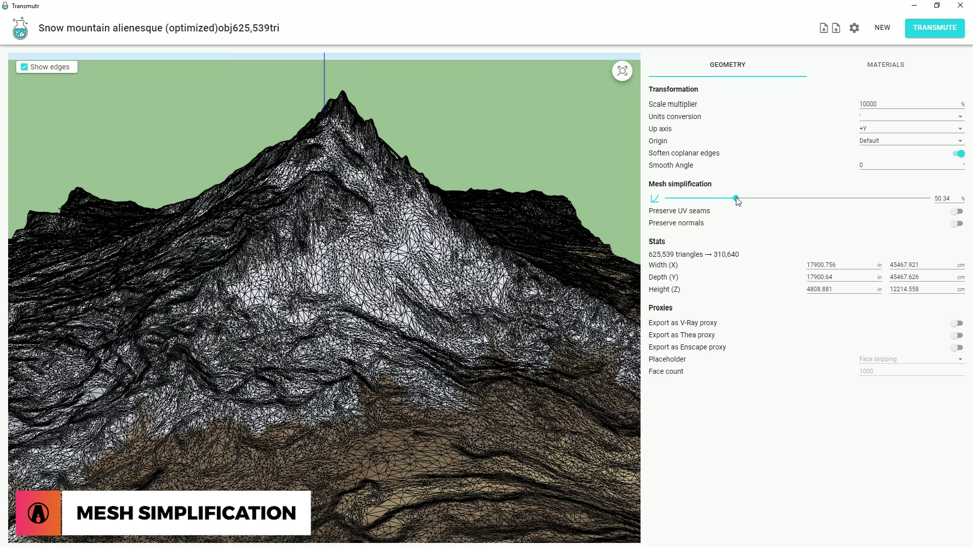
pyautogui.click(835, 199)
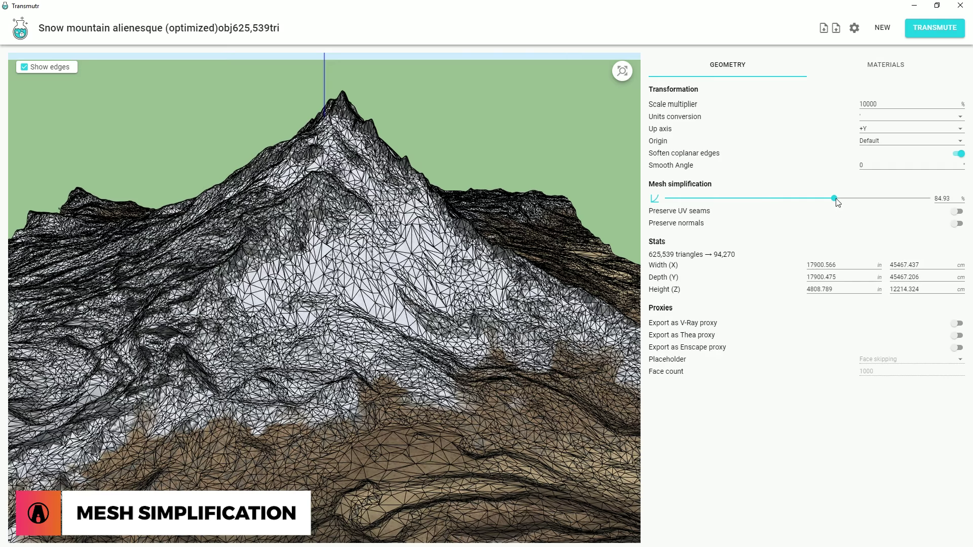
pyautogui.click(895, 199)
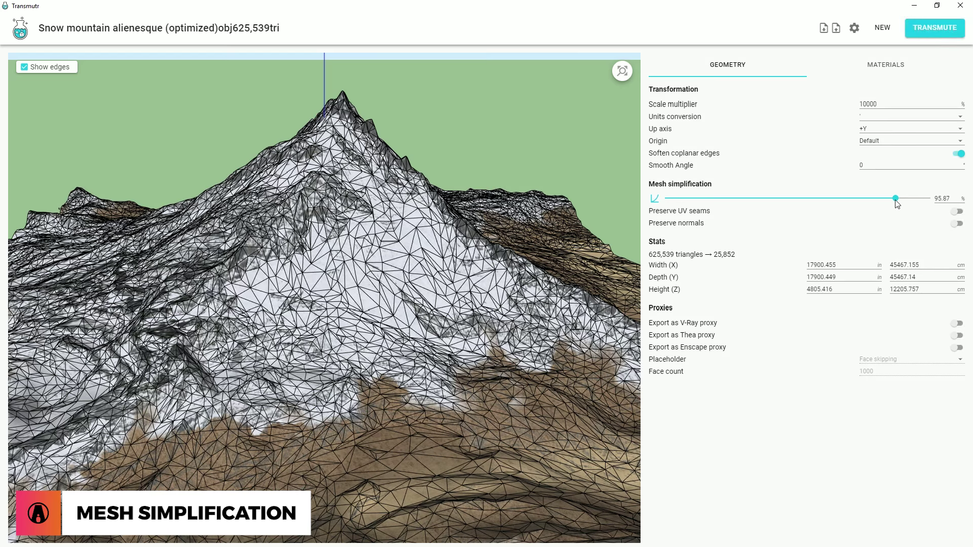
pyautogui.click(939, 199)
pyautogui.write('90')
pyautogui.press('Return')
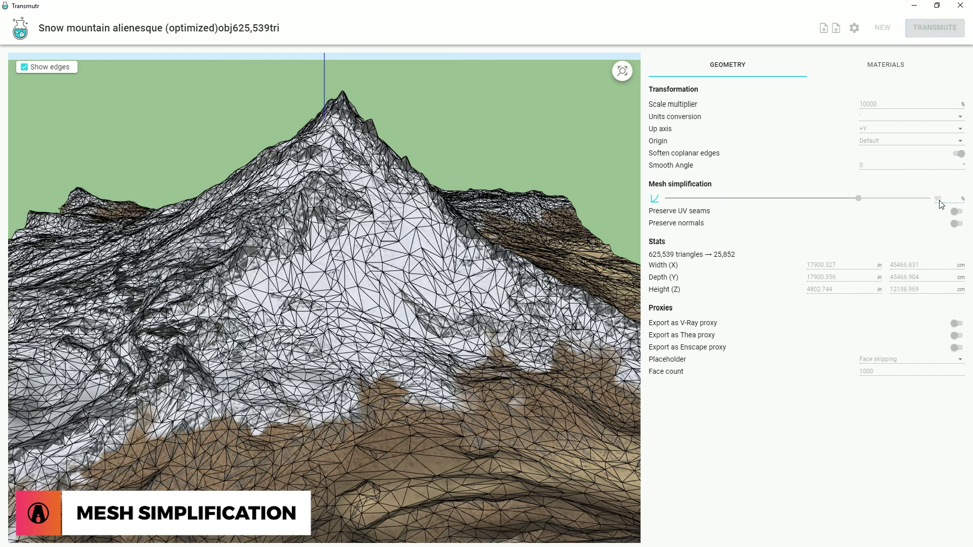
# - Check the reduced 62,556 triangle count and orbit low to view the mountain against the sky
pyautogui.moveTo(651, 256); pyautogui.dragTo(747, 258)
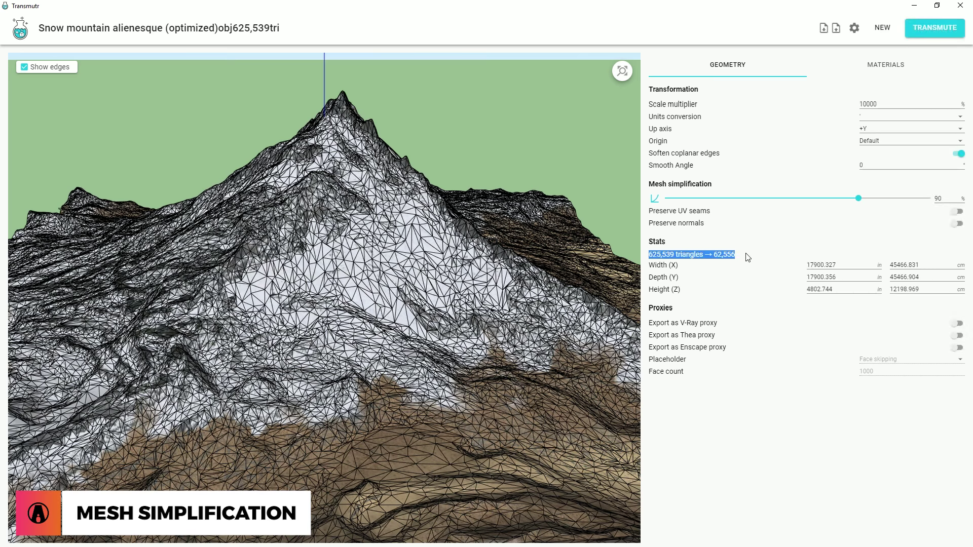
pyautogui.click(747, 257)
pyautogui.moveTo(582, 314); pyautogui.dragTo(510, 324)
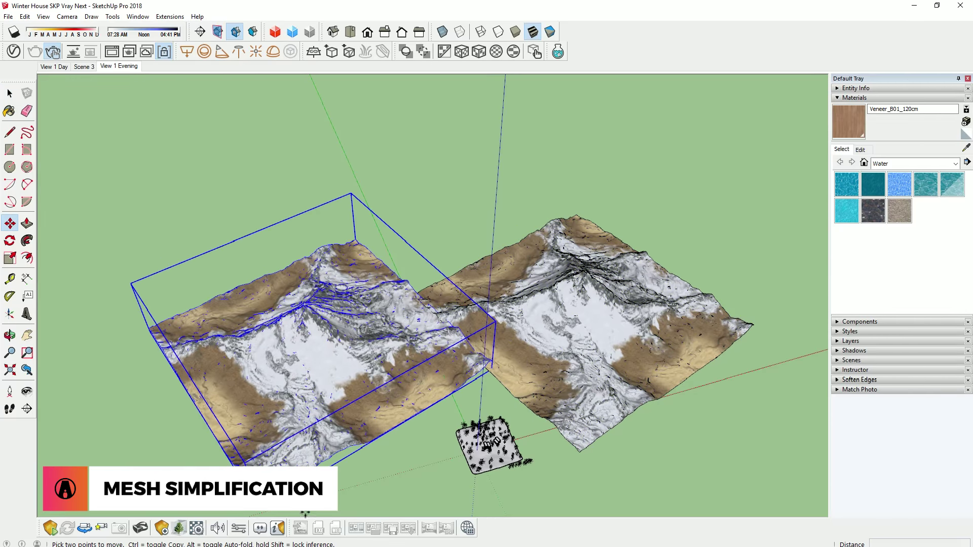
# - Move the simplified terrain group and rotate it by 146.5 degrees
pyautogui.click(413, 369)
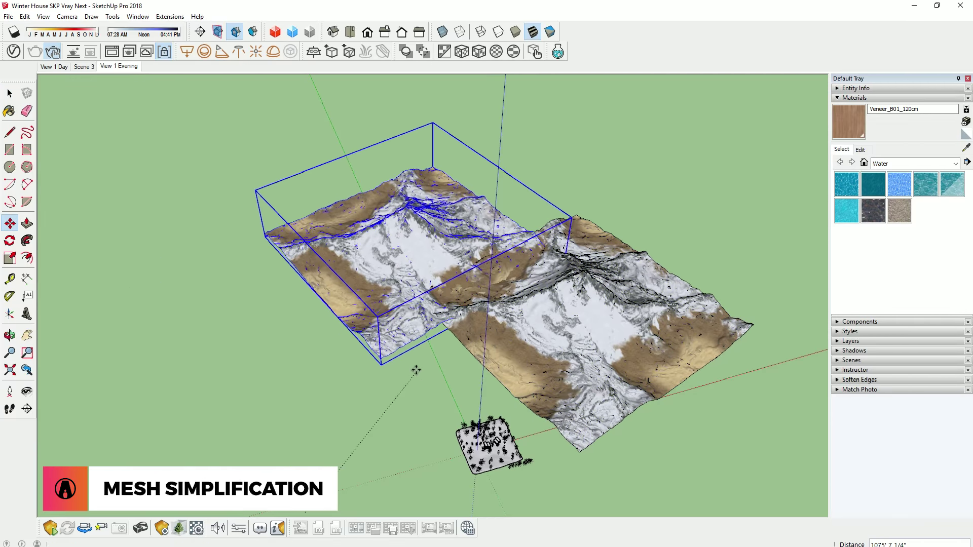
pyautogui.press('q')
pyautogui.click(411, 202)
pyautogui.click(456, 172)
pyautogui.click(204, 170)
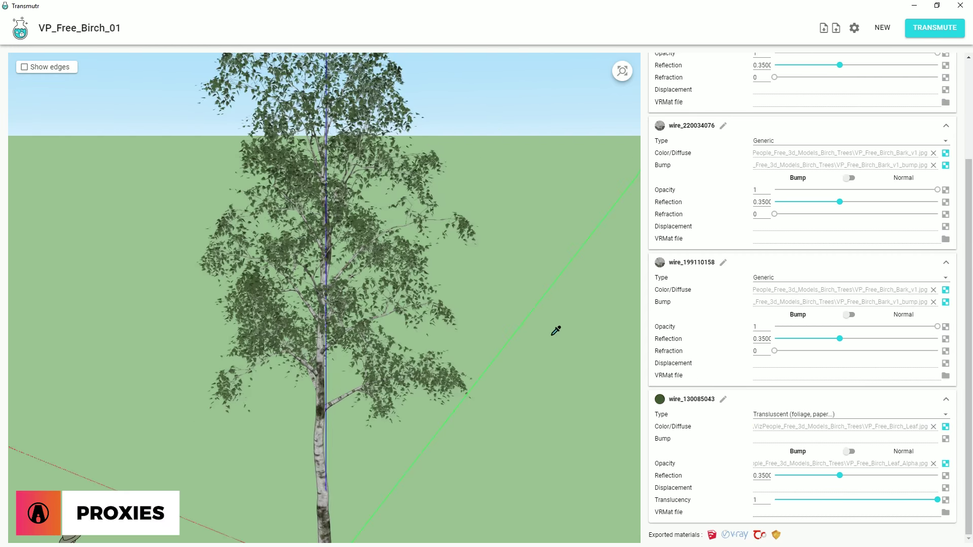
# - Export the birch as a V-Ray proxy with a Preview 2 cross billboard placeholder and transmute it
pyautogui.scroll(-8, 556, 330)
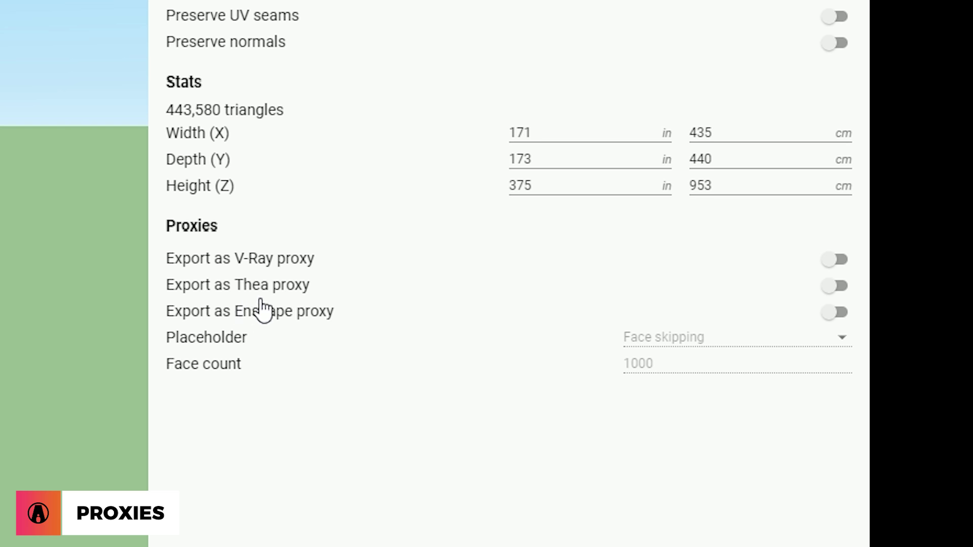
pyautogui.click(835, 260)
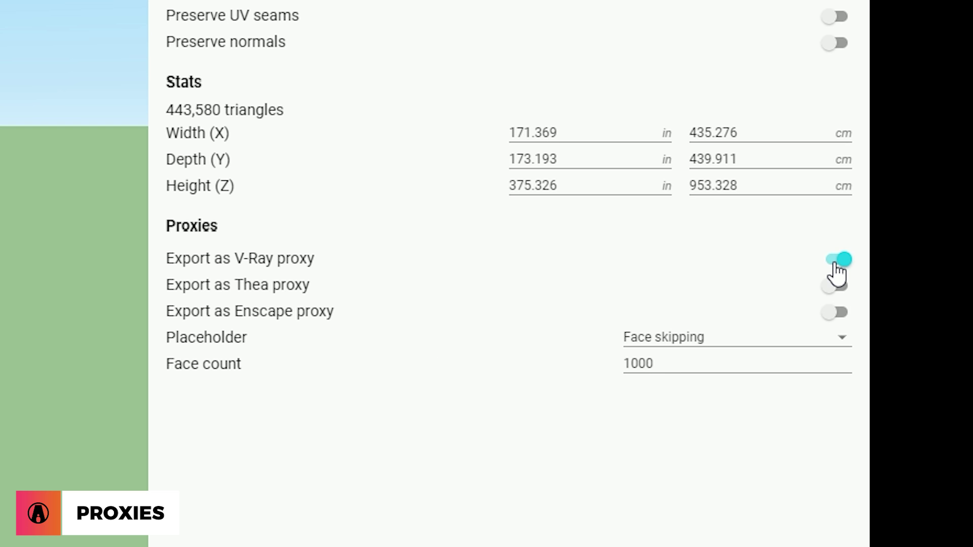
pyautogui.click(746, 338)
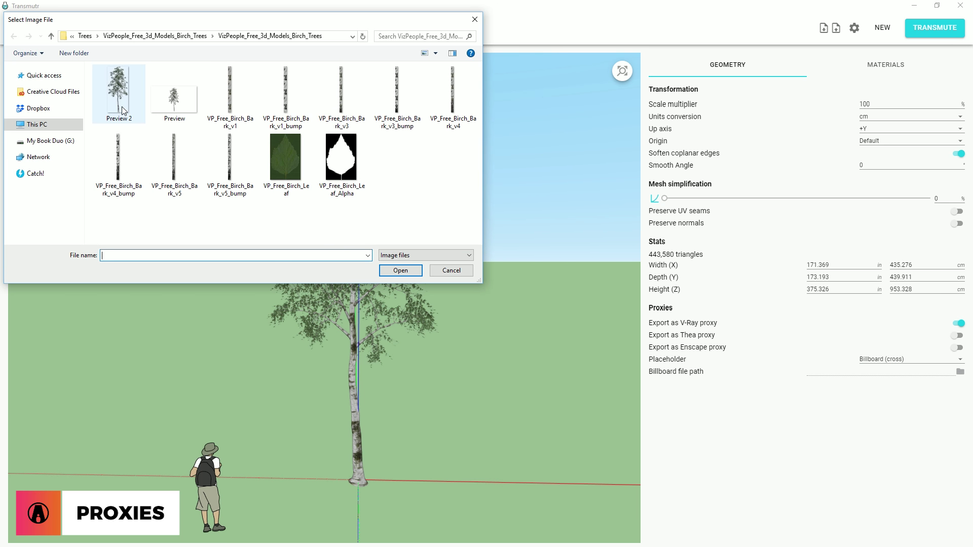
pyautogui.doubleClick(122, 111)
pyautogui.click(931, 28)
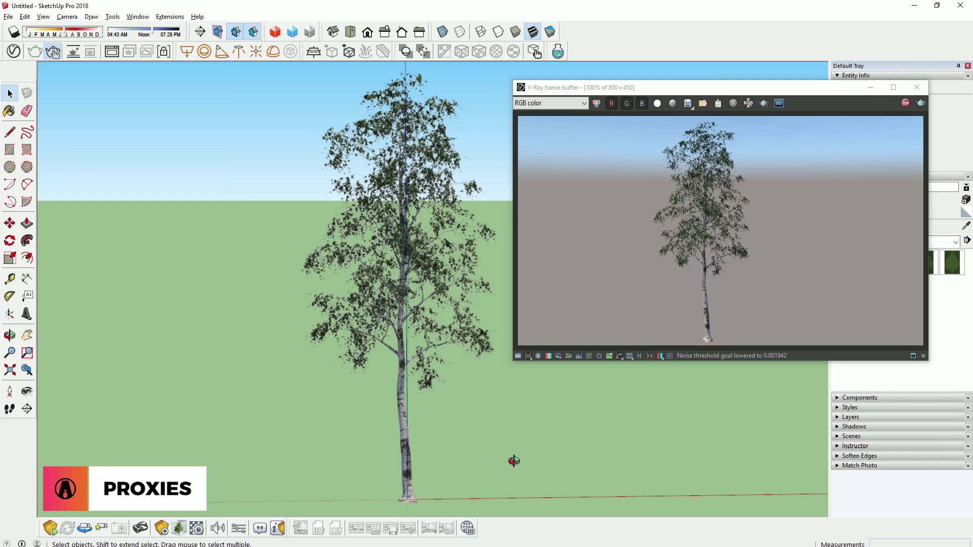
# - Orbit the rendered birch, regenerate the Skatter forest of 1634 birch proxies, and view Scene 2
pyautogui.moveTo(481, 428)
pyautogui.mouseDown()
pyautogui.moveTo(396, 436)
pyautogui.moveTo(329, 473)
pyautogui.mouseUp()
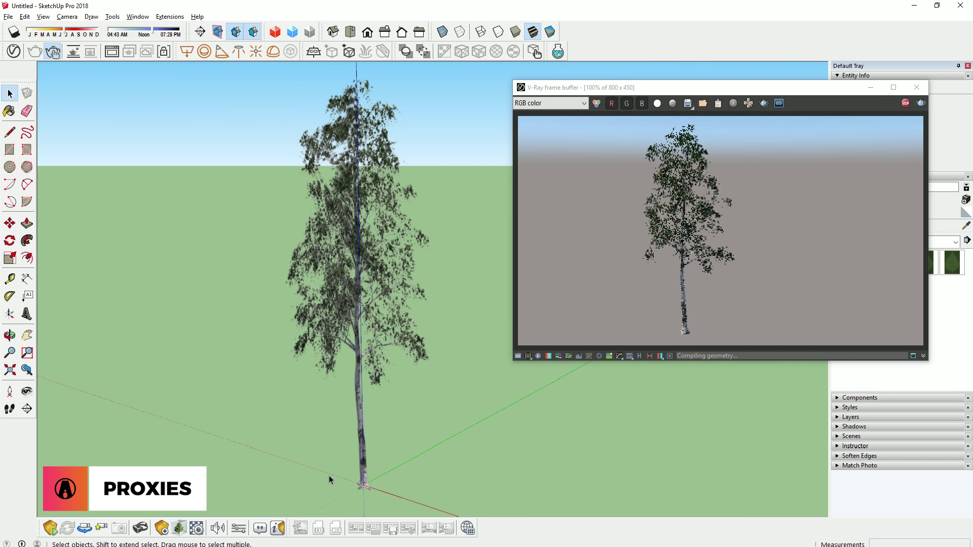
pyautogui.moveTo(454, 479); pyautogui.dragTo(427, 445)
pyautogui.press('space')
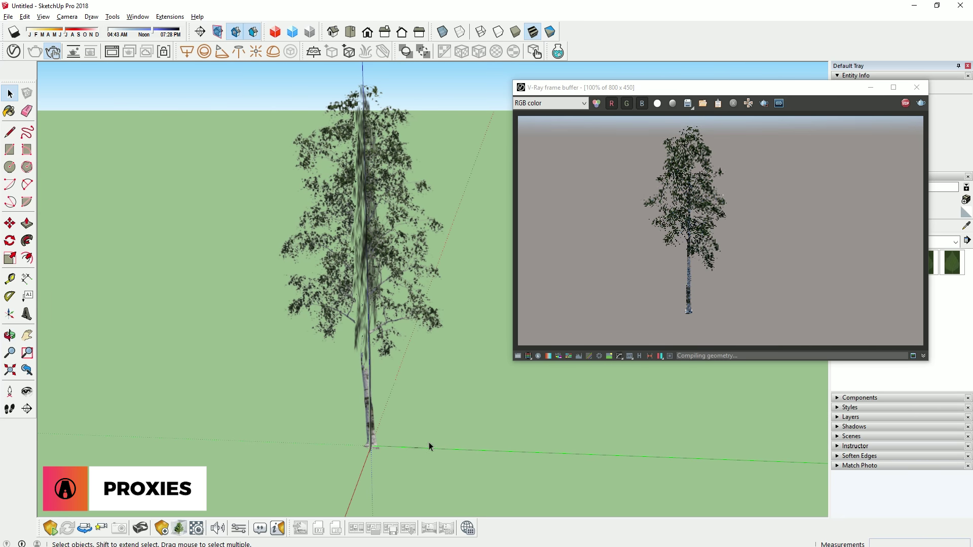
pyautogui.scroll(5, 421, 305)
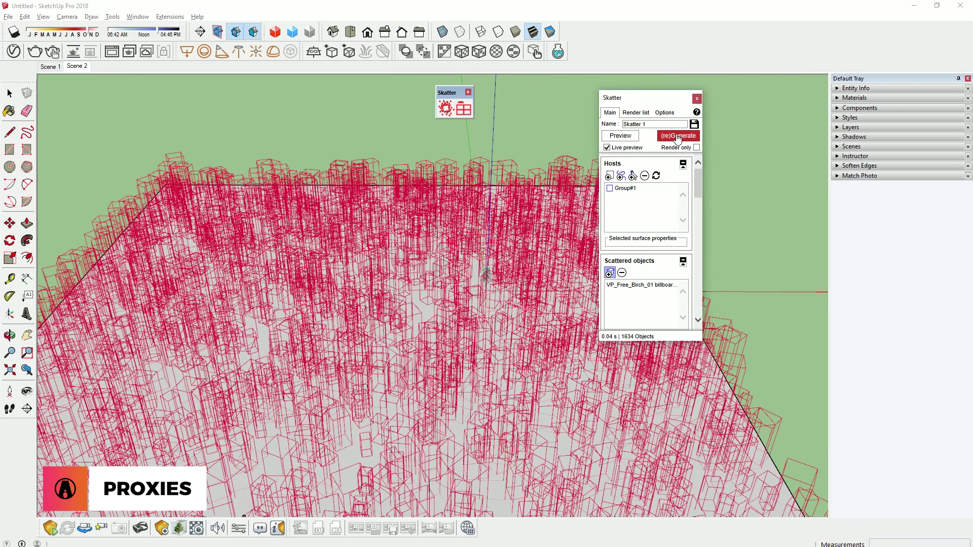
pyautogui.click(440, 330)
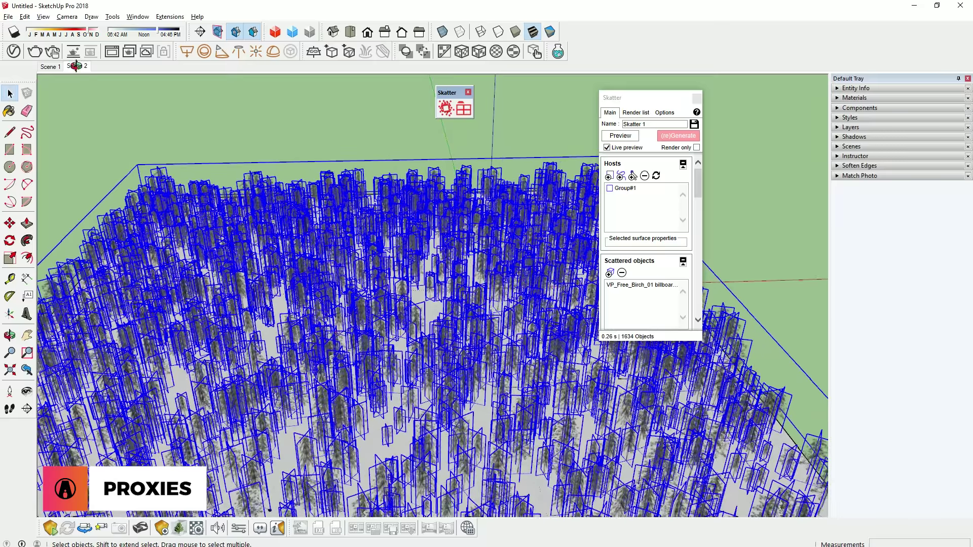
pyautogui.click(75, 66)
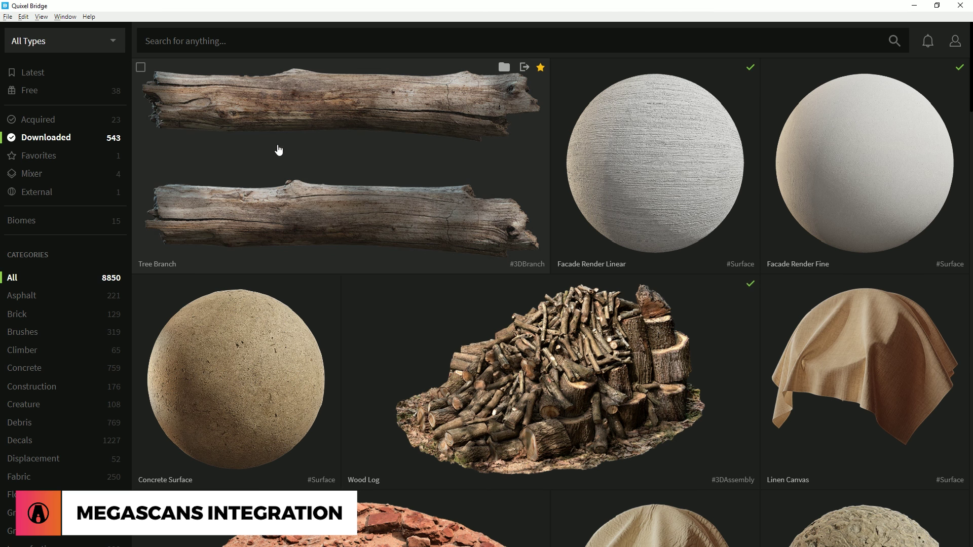
# - Export the Tree Branch log via Custom Export on socket port 24981 and compare its size with the person
pyautogui.click(524, 71)
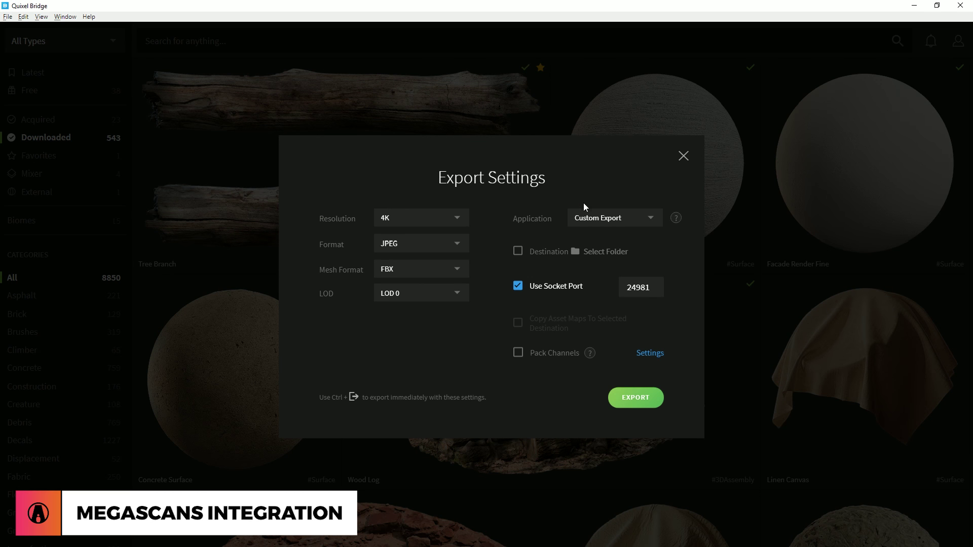
pyautogui.click(599, 218)
pyautogui.click(642, 240)
pyautogui.click(518, 287)
pyautogui.click(518, 287)
pyautogui.click(658, 291)
pyautogui.doubleClick(660, 291)
pyautogui.click(643, 400)
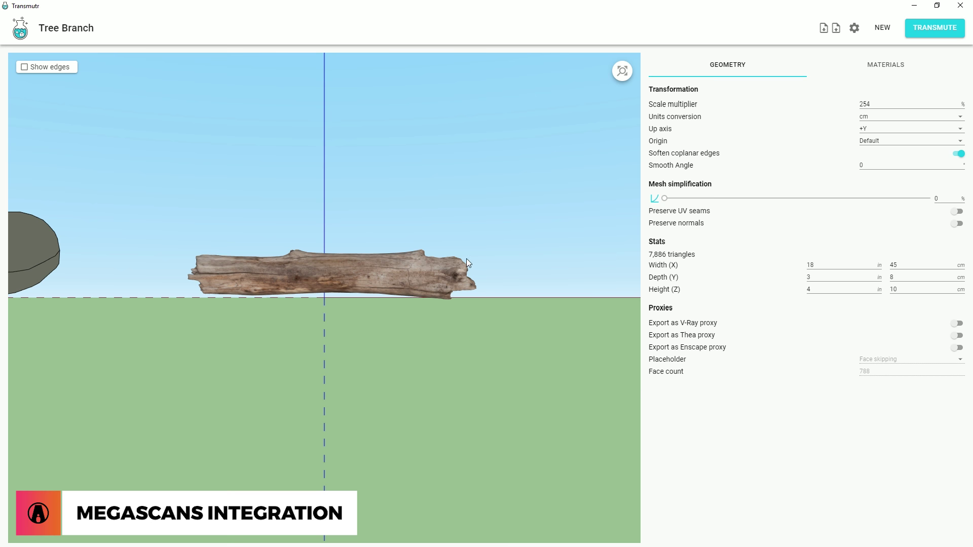
pyautogui.moveTo(466, 259); pyautogui.dragTo(433, 296, button='middle')
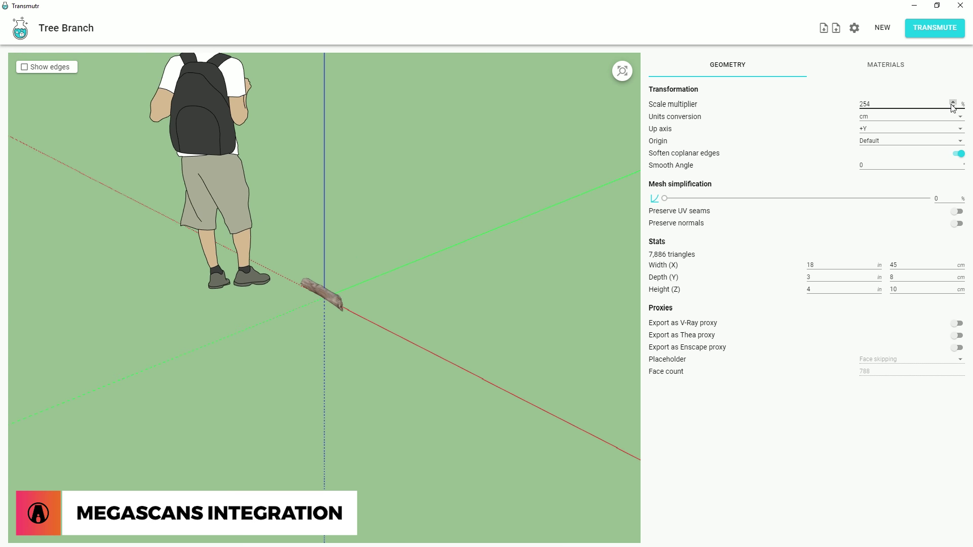
# - Copy the log to the left of the campfire and render the scene in V-Ray
pyautogui.write('0')
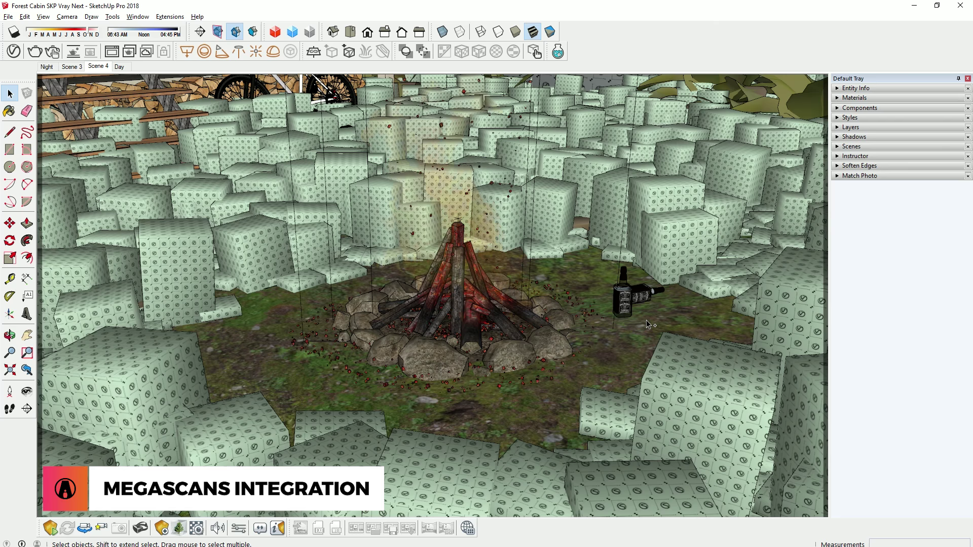
pyautogui.click(666, 264)
pyautogui.press('m')
pyautogui.press('ctrl')
pyautogui.click(666, 264)
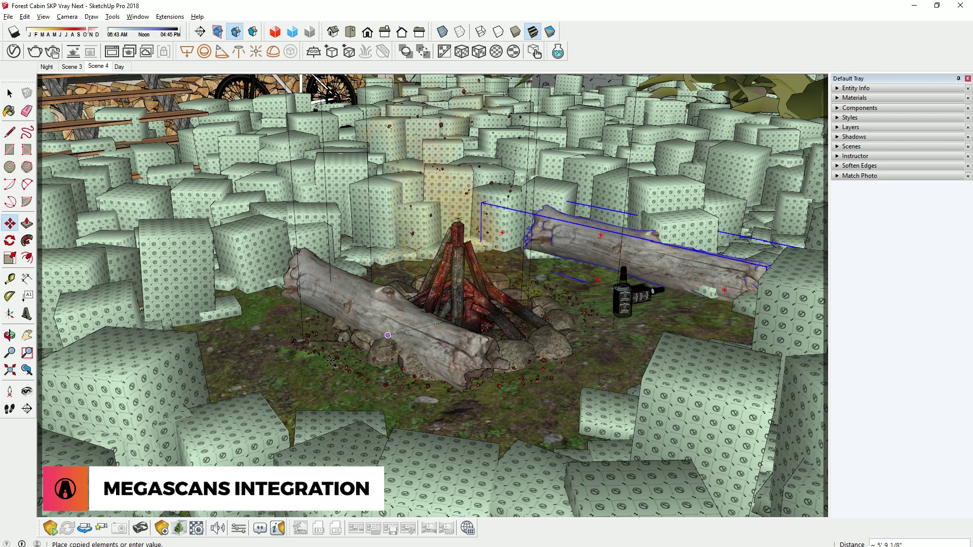
pyautogui.click(266, 393)
pyautogui.press('space')
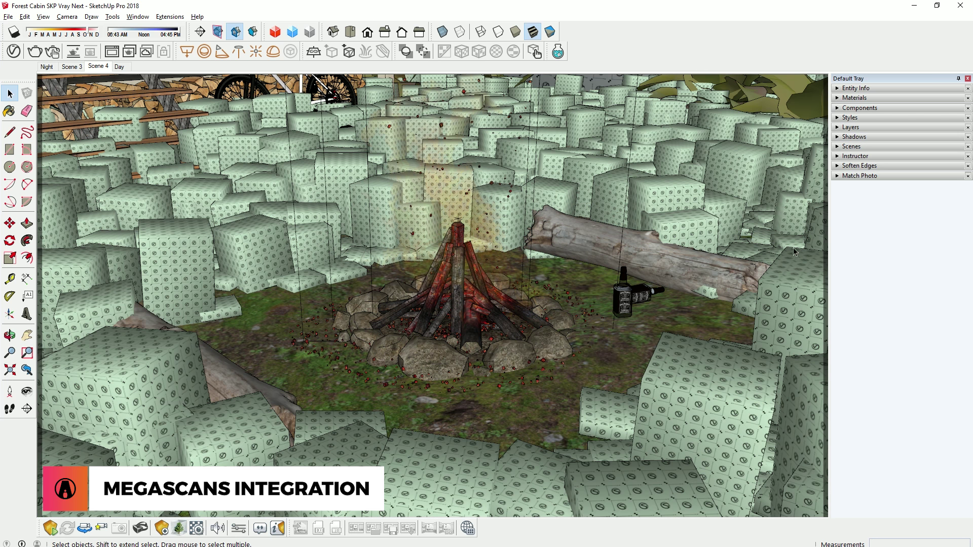
pyautogui.click(33, 53)
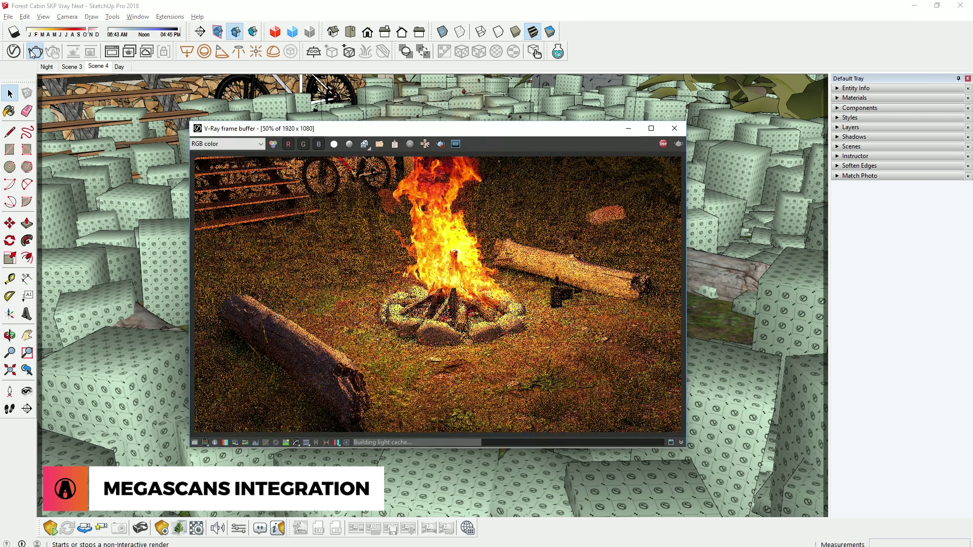